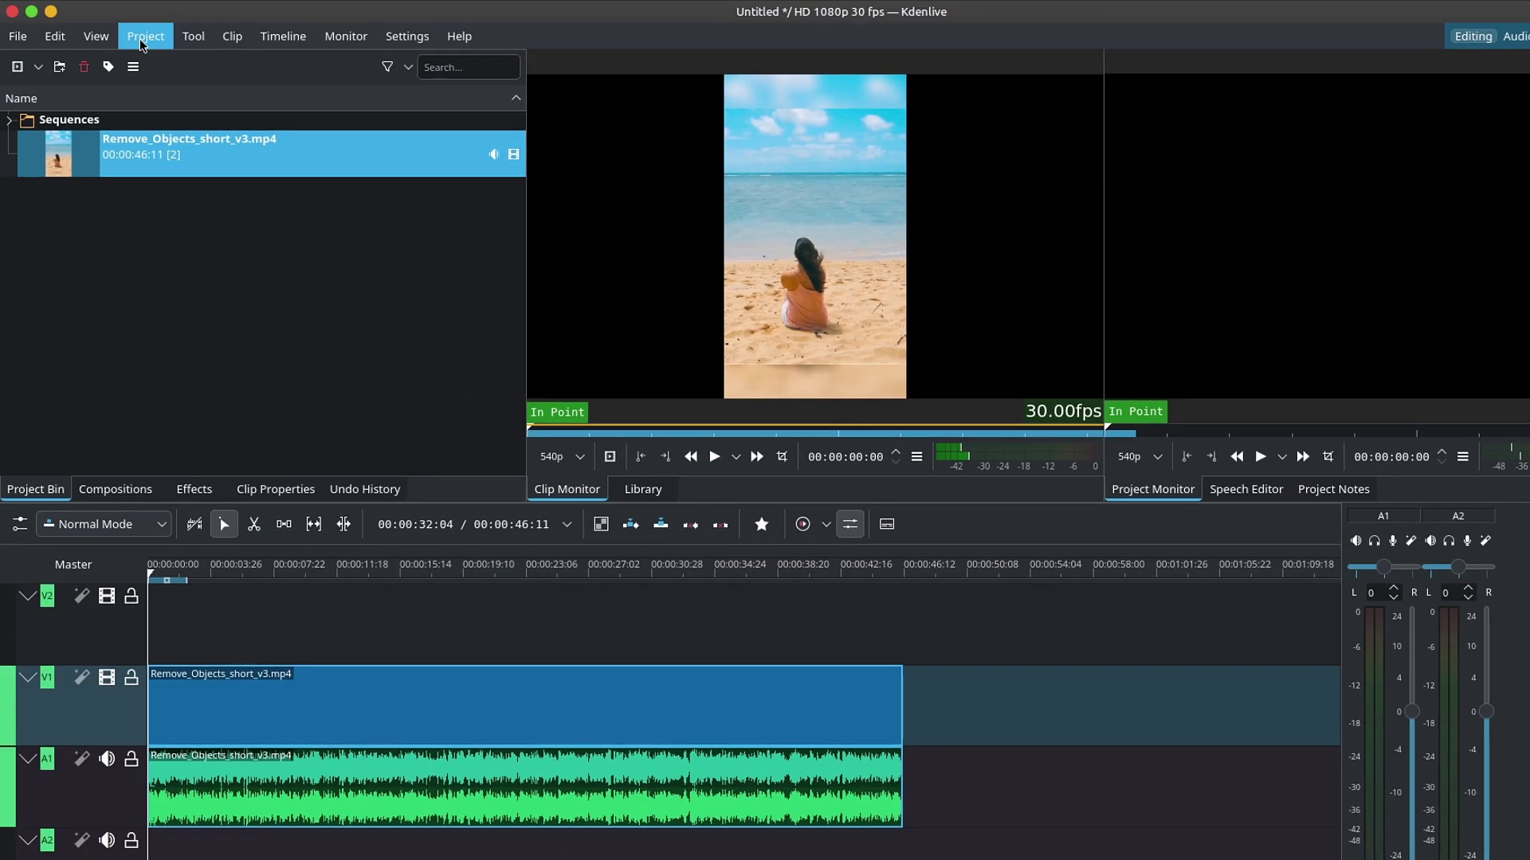
Step: Change the project profile to Vertical HD 30 fps in Project Settings and confirm the change
click(142, 38)
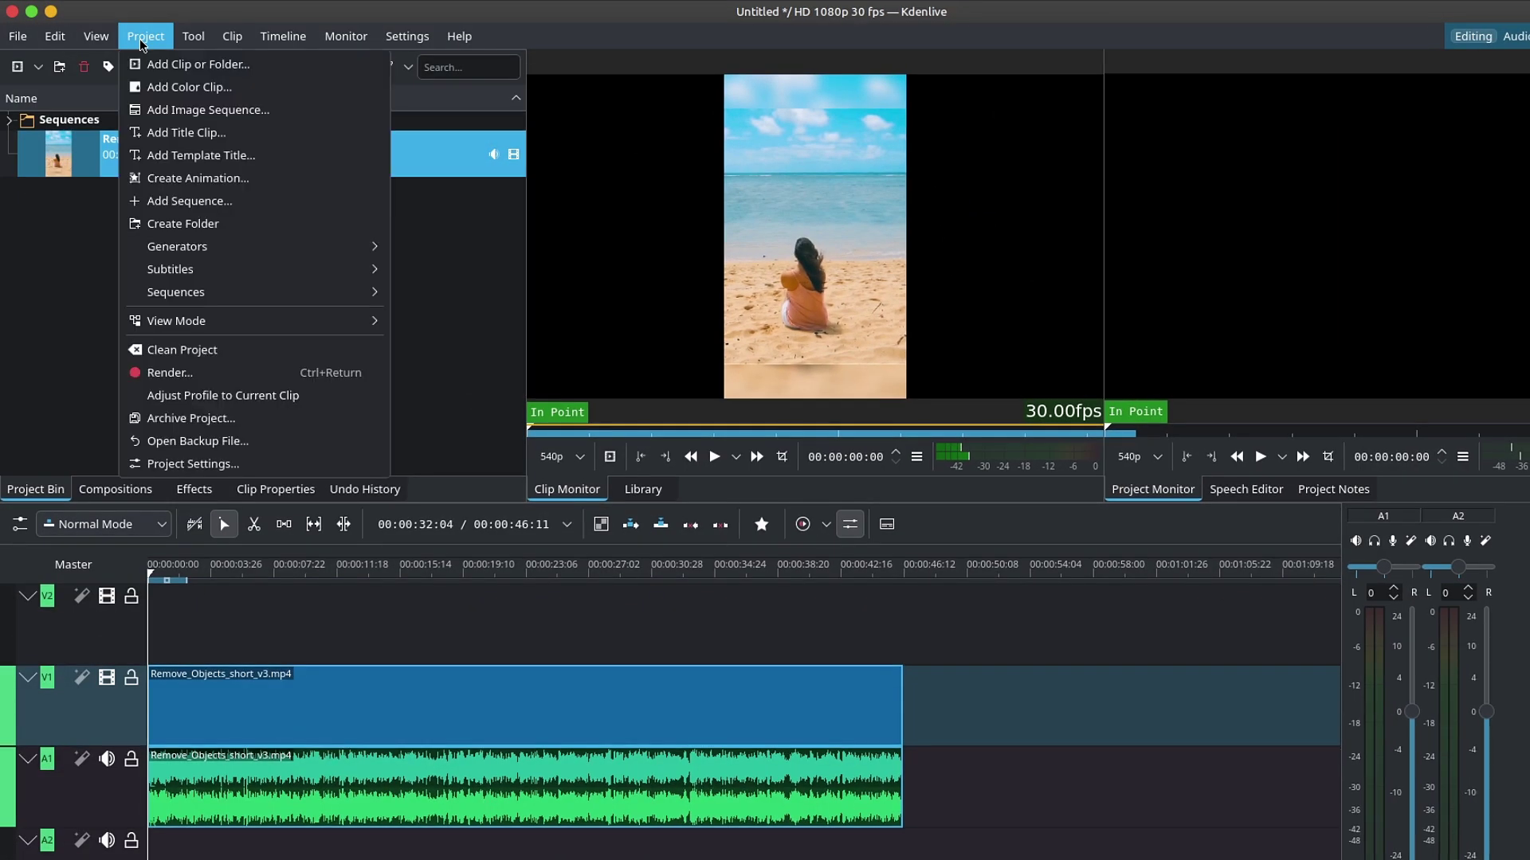
click(244, 467)
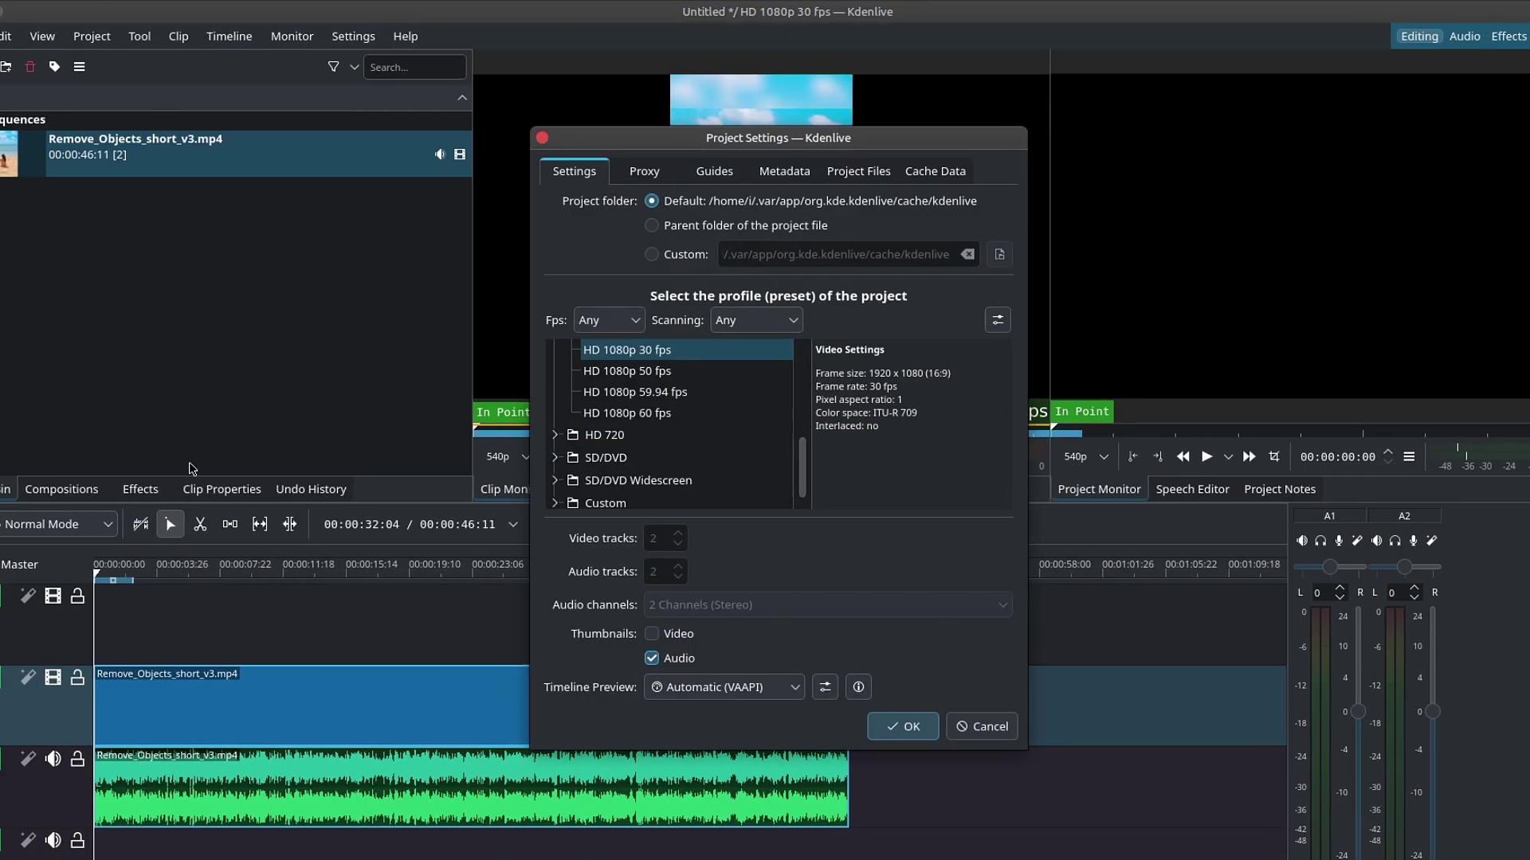
scroll(661, 460, down, 1)
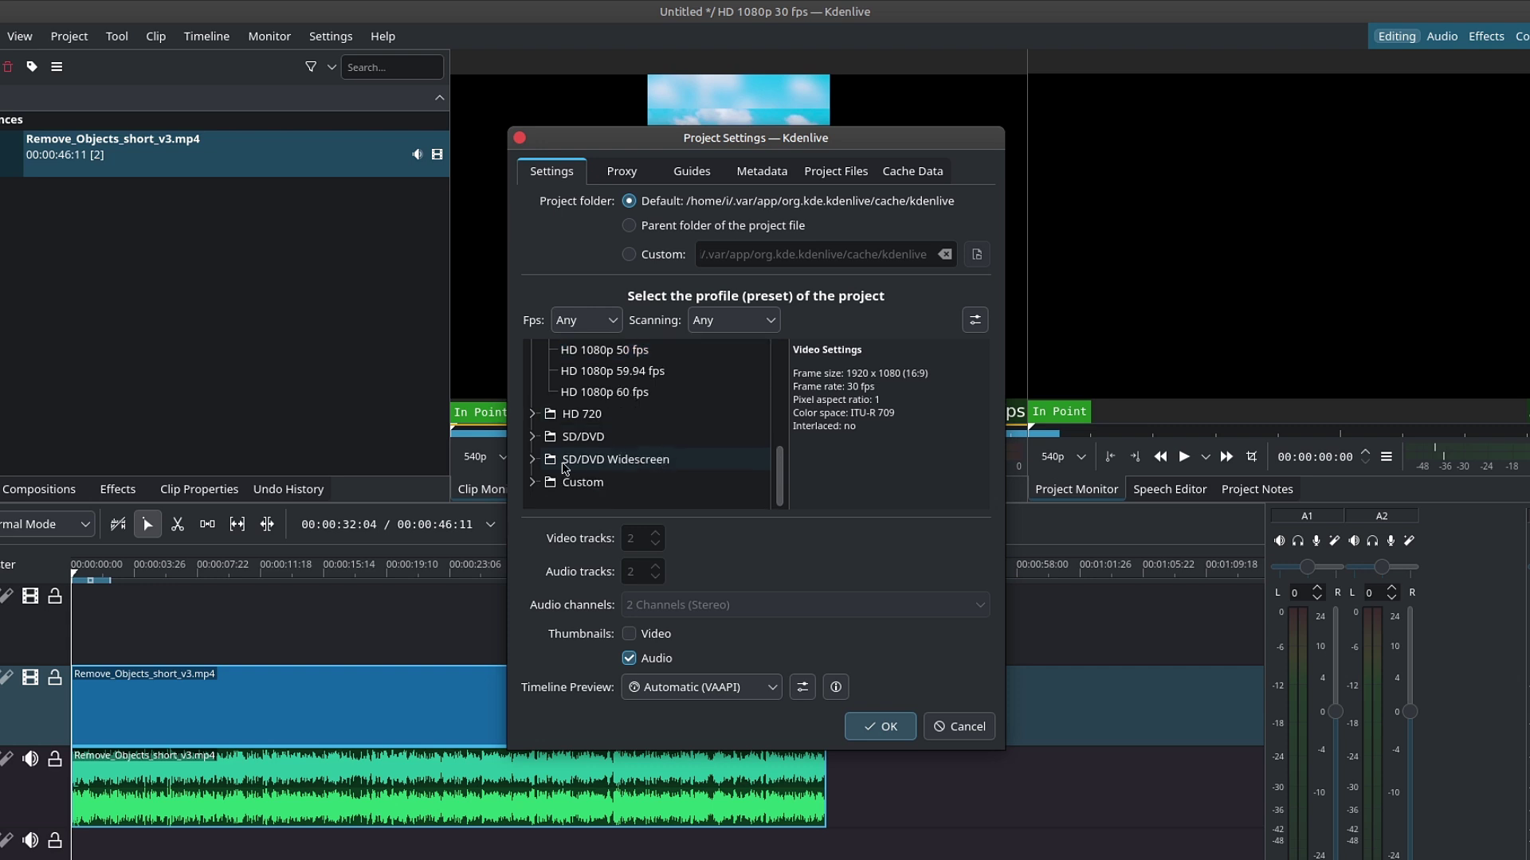
click(534, 486)
scroll(636, 486, down, 5)
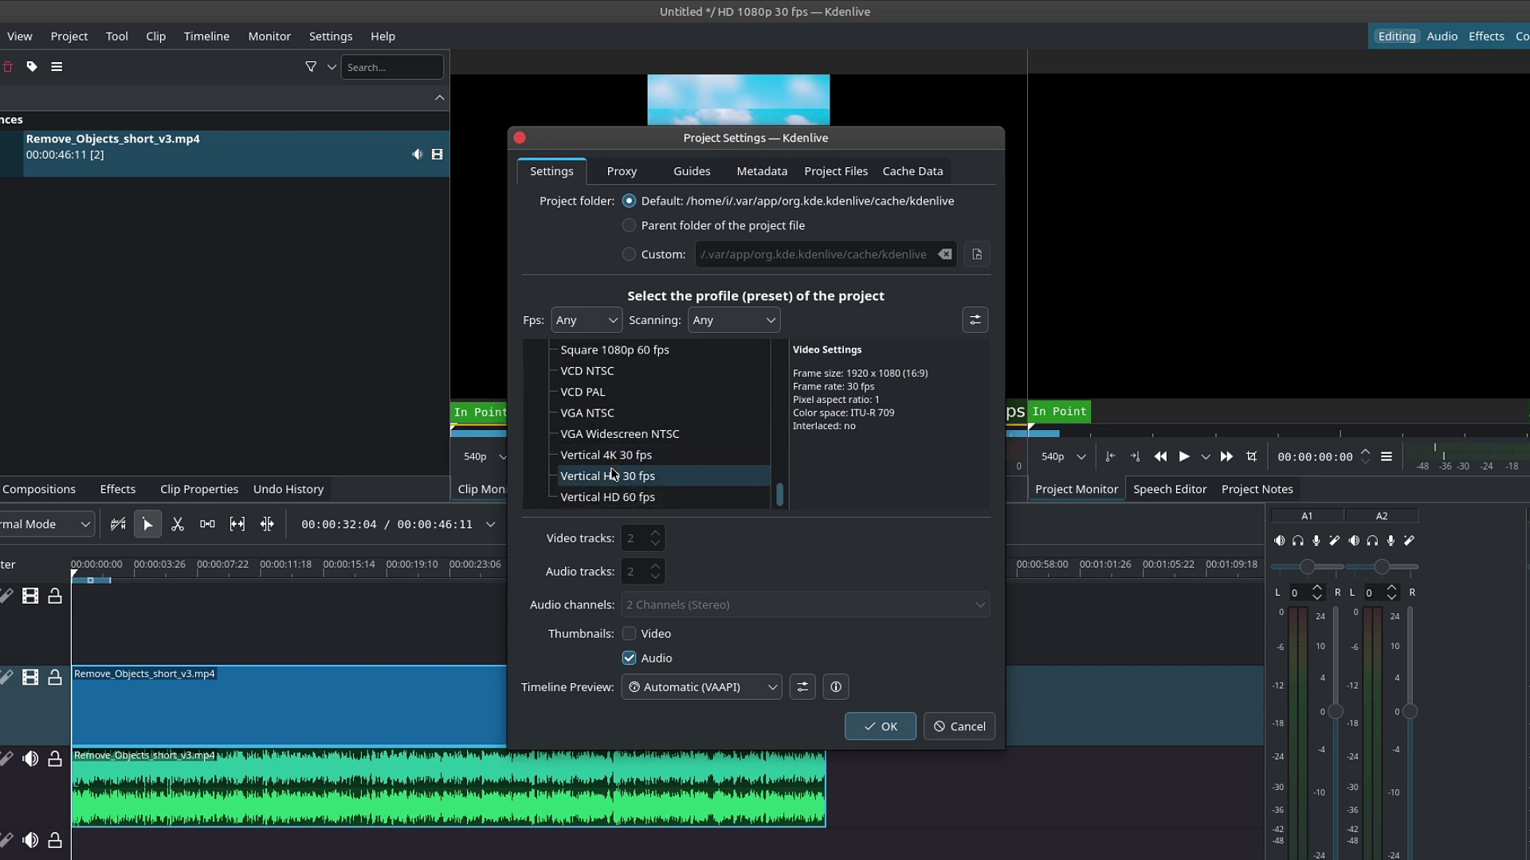
click(630, 480)
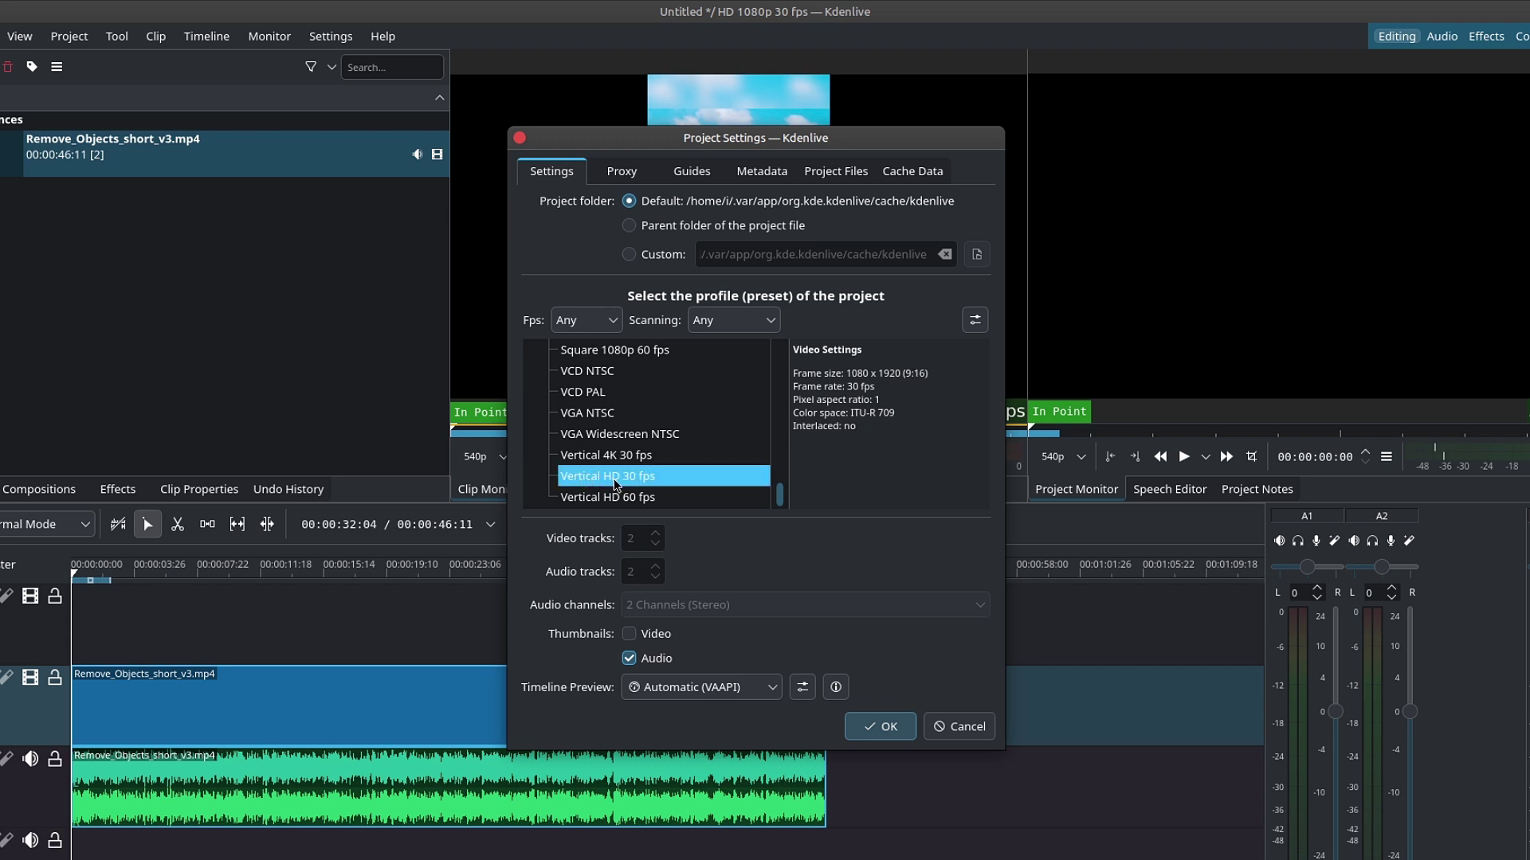
click(881, 727)
click(989, 444)
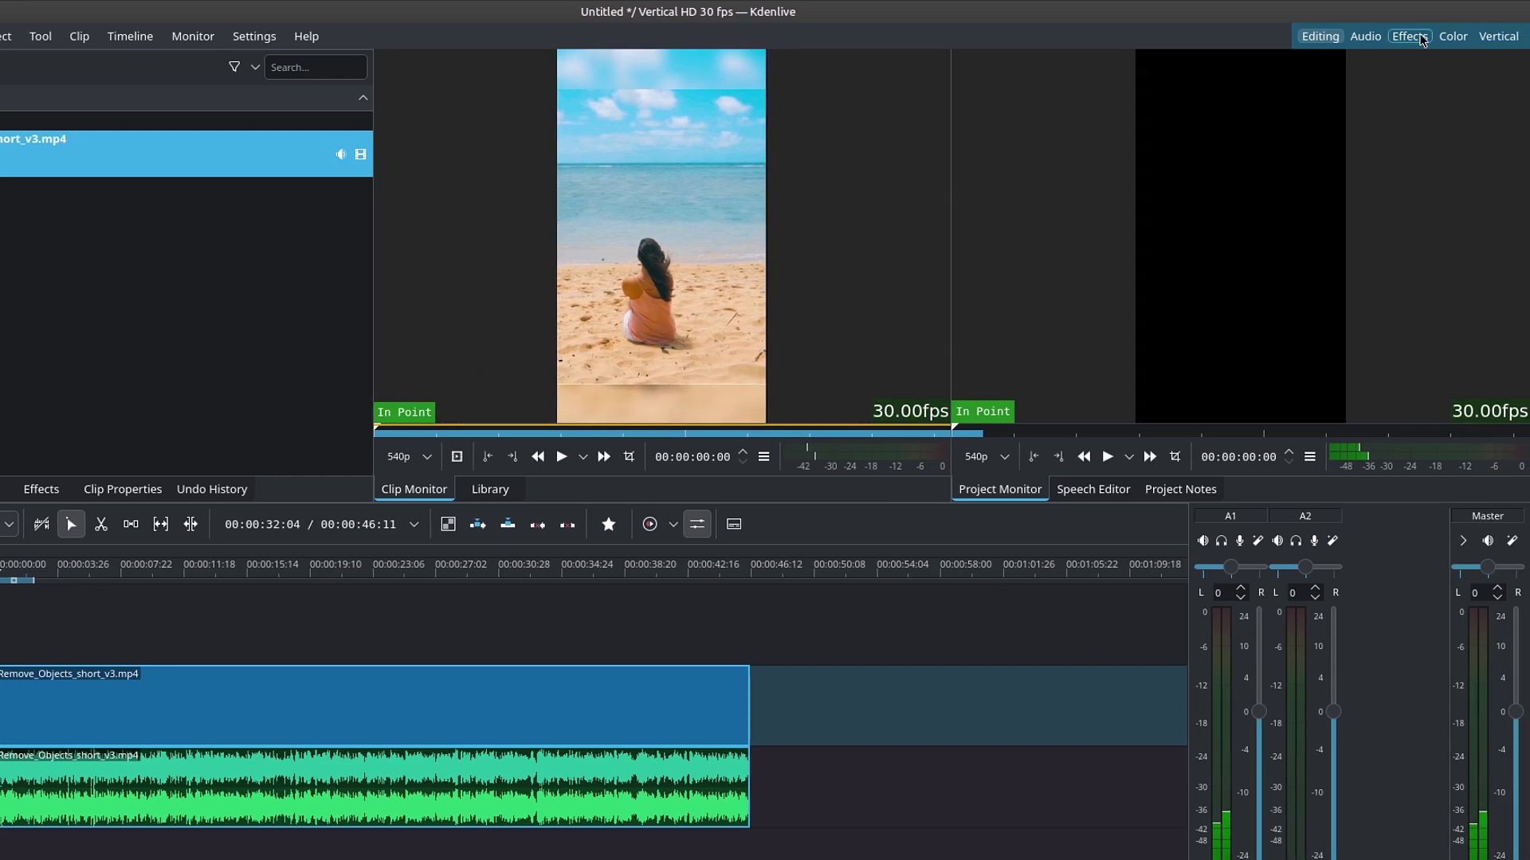
Step: Select the Effects layout in the top-right layout bar
click(1413, 37)
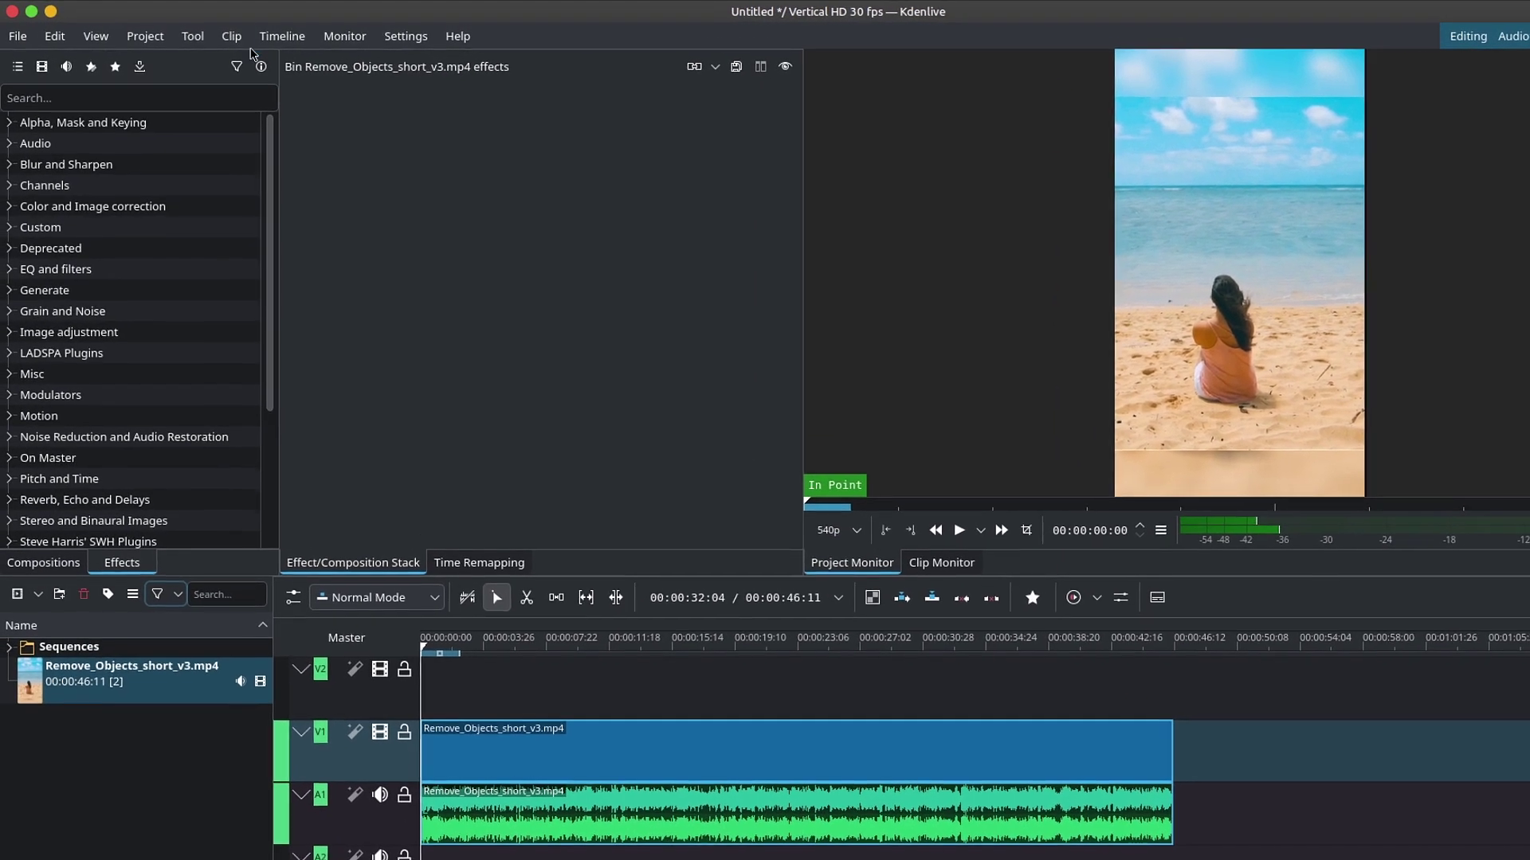
Step: Turn on Show Title Bars and set the dock area orientation to Arrange Dock Areas In Columns
click(90, 34)
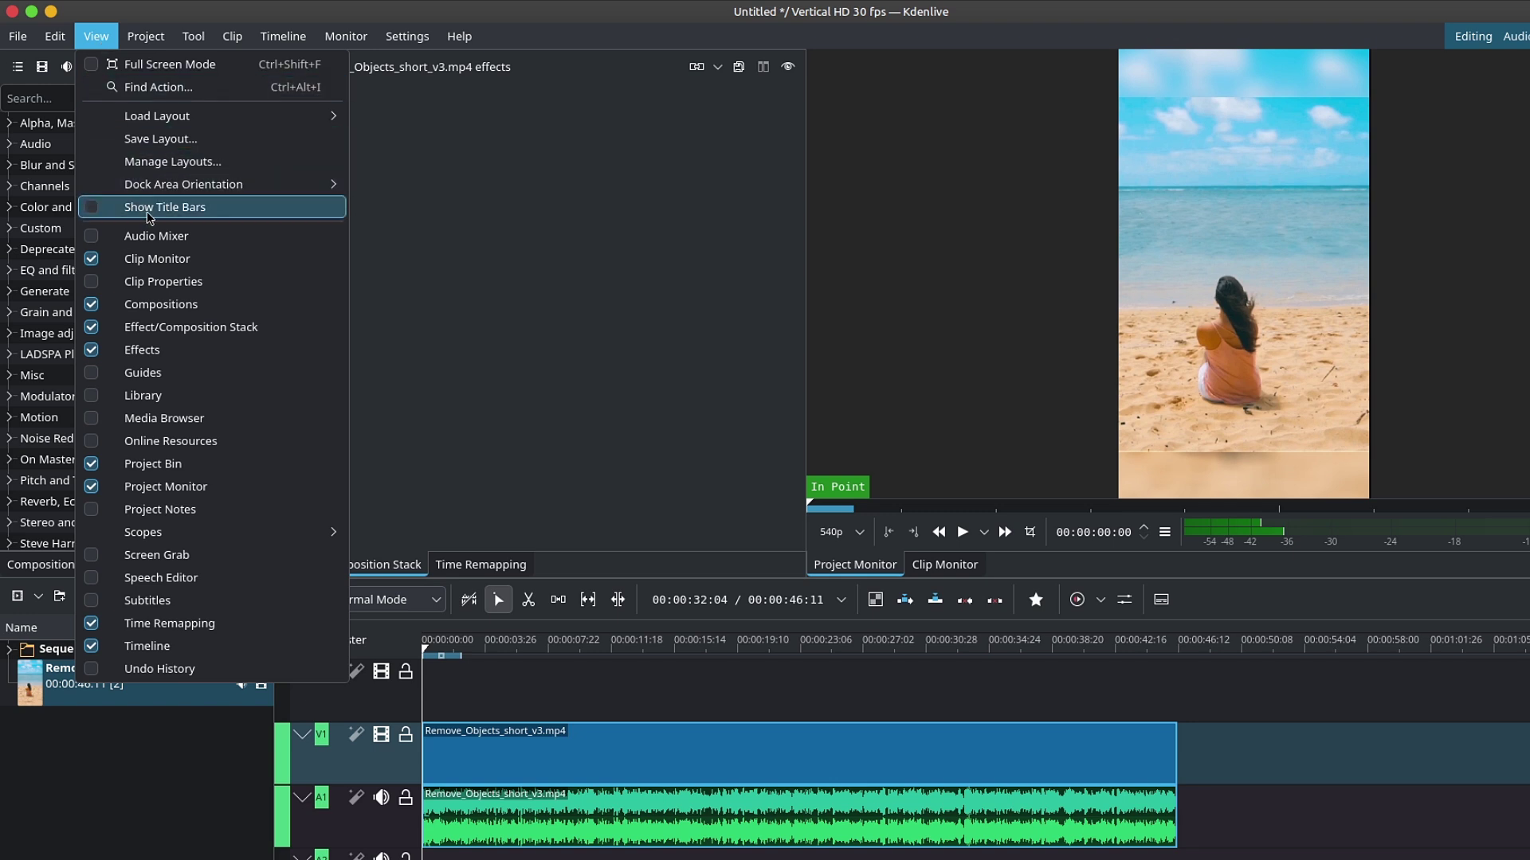
click(192, 211)
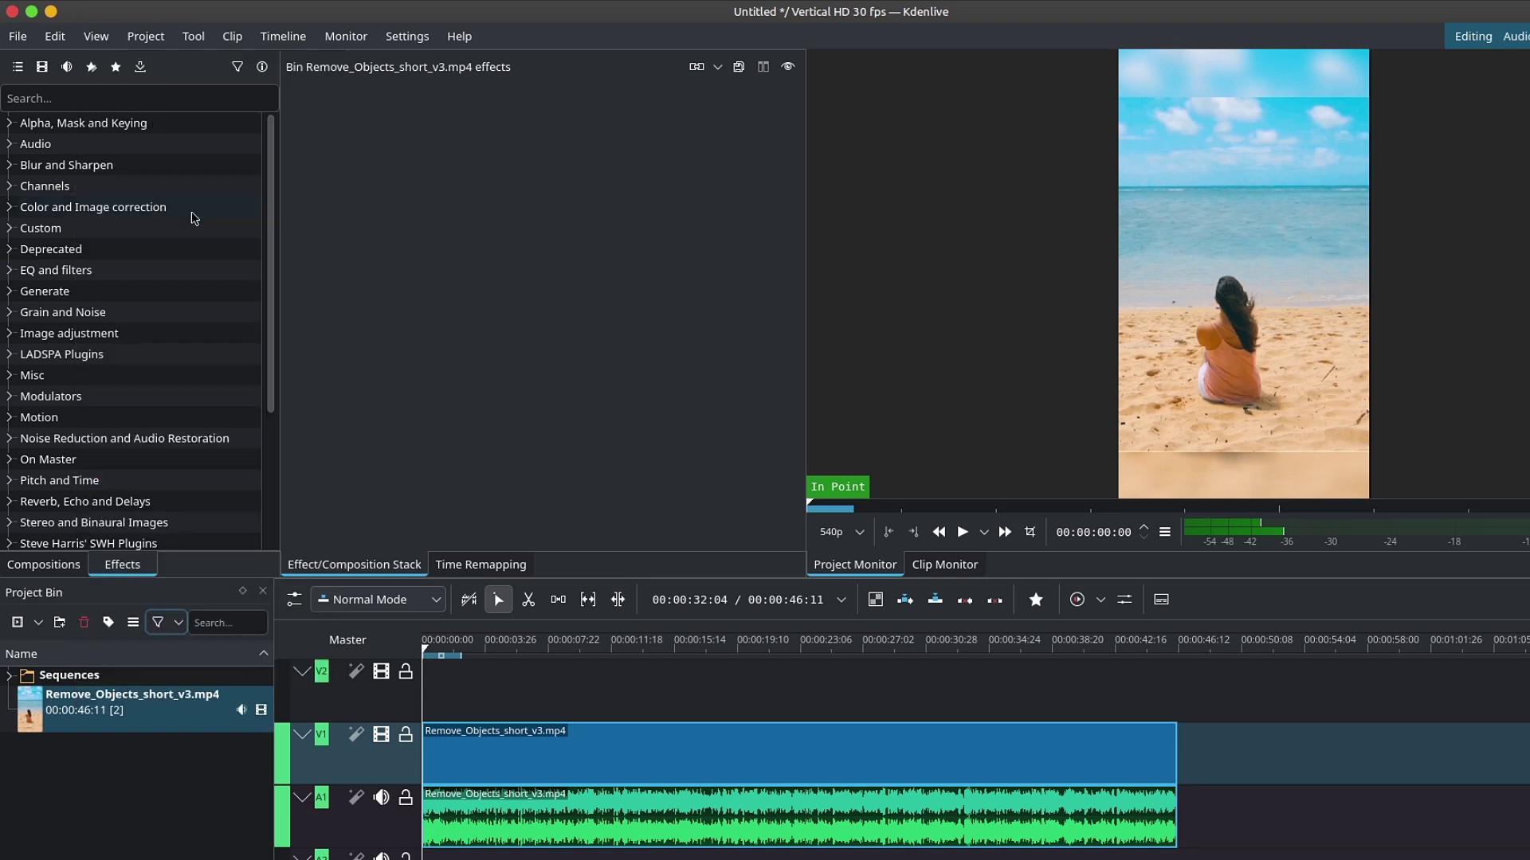
click(100, 41)
mouse_move(183, 185)
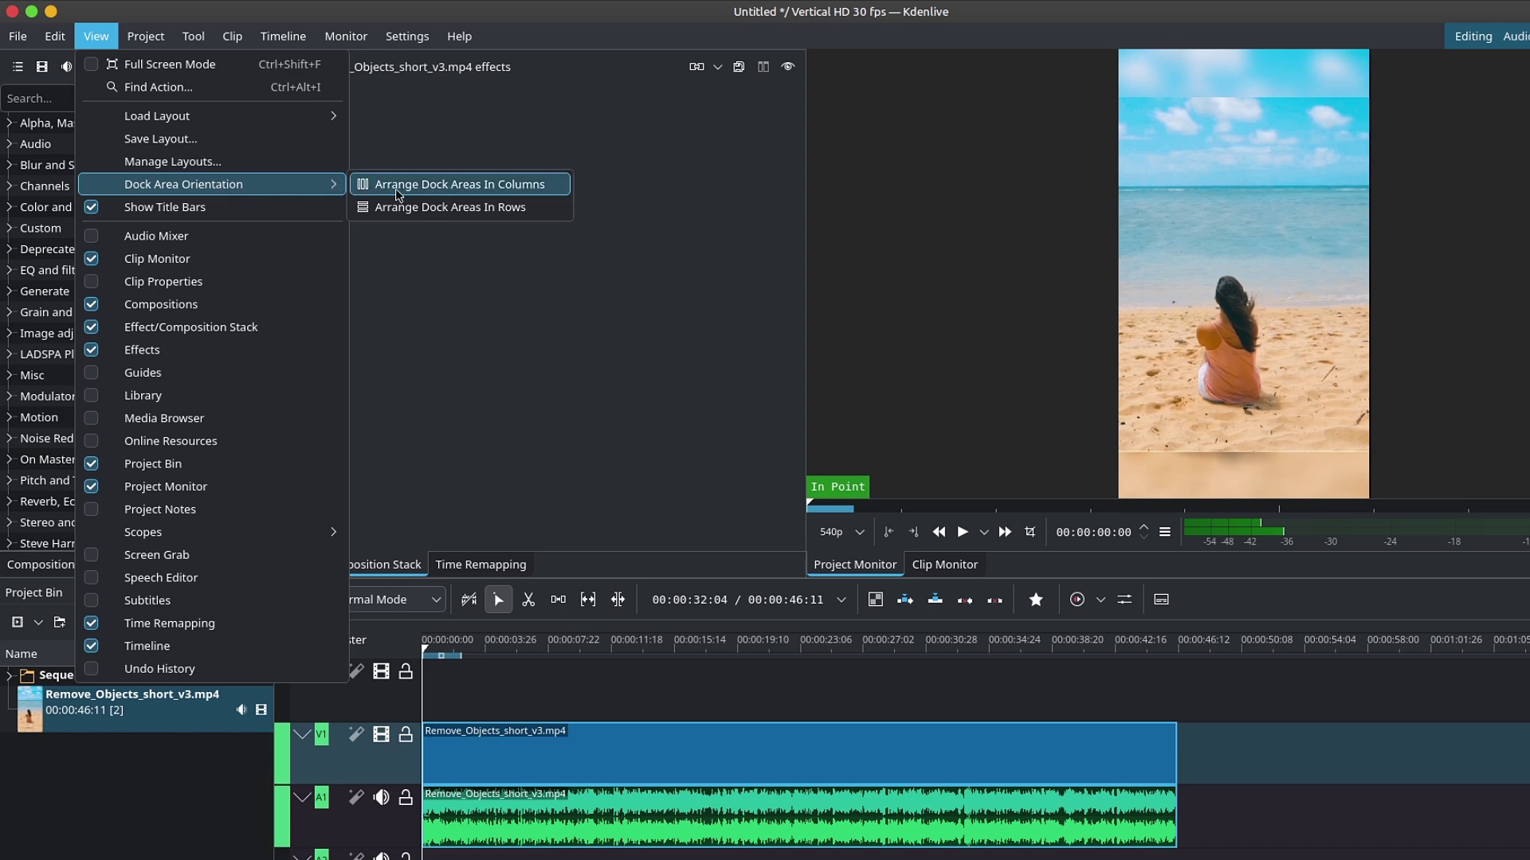
click(533, 193)
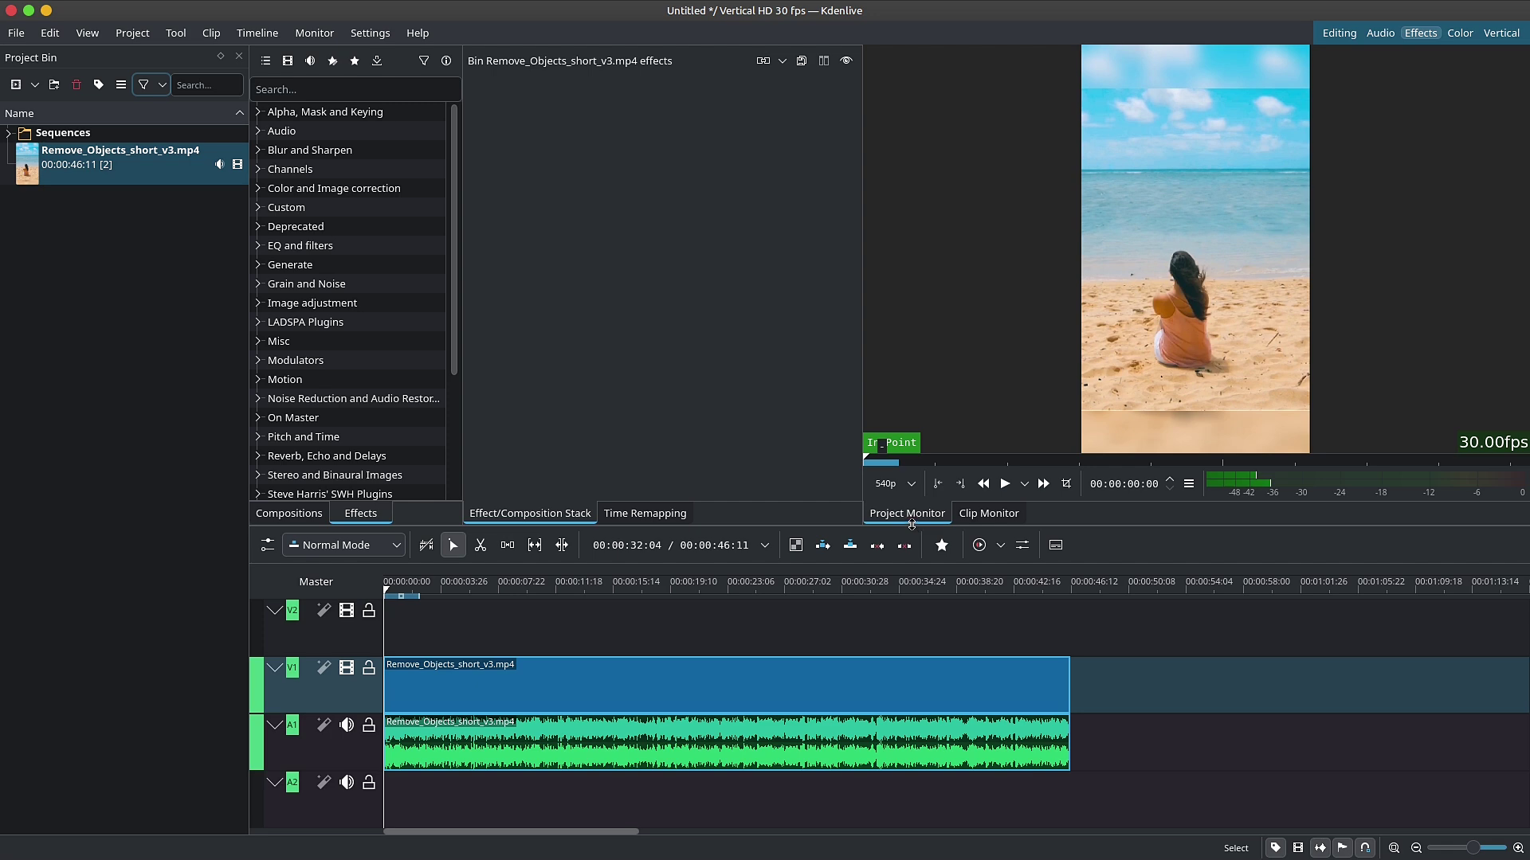
Step: Move the Project Monitor to a wide right column with the Clip Monitor tabbed behind it
drag(890, 517, 1487, 609)
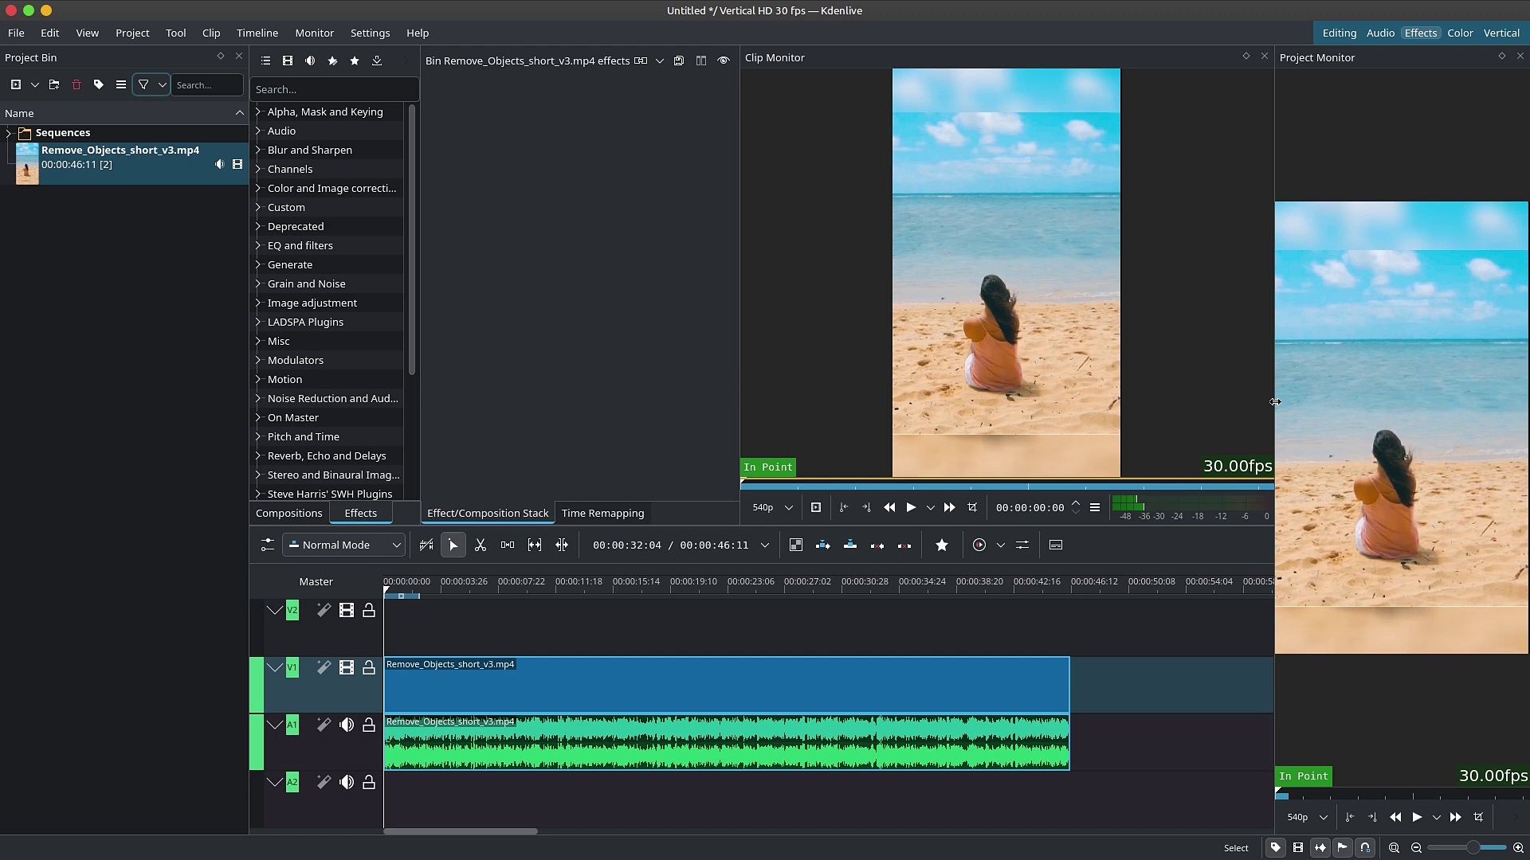
drag(1276, 401, 1187, 402)
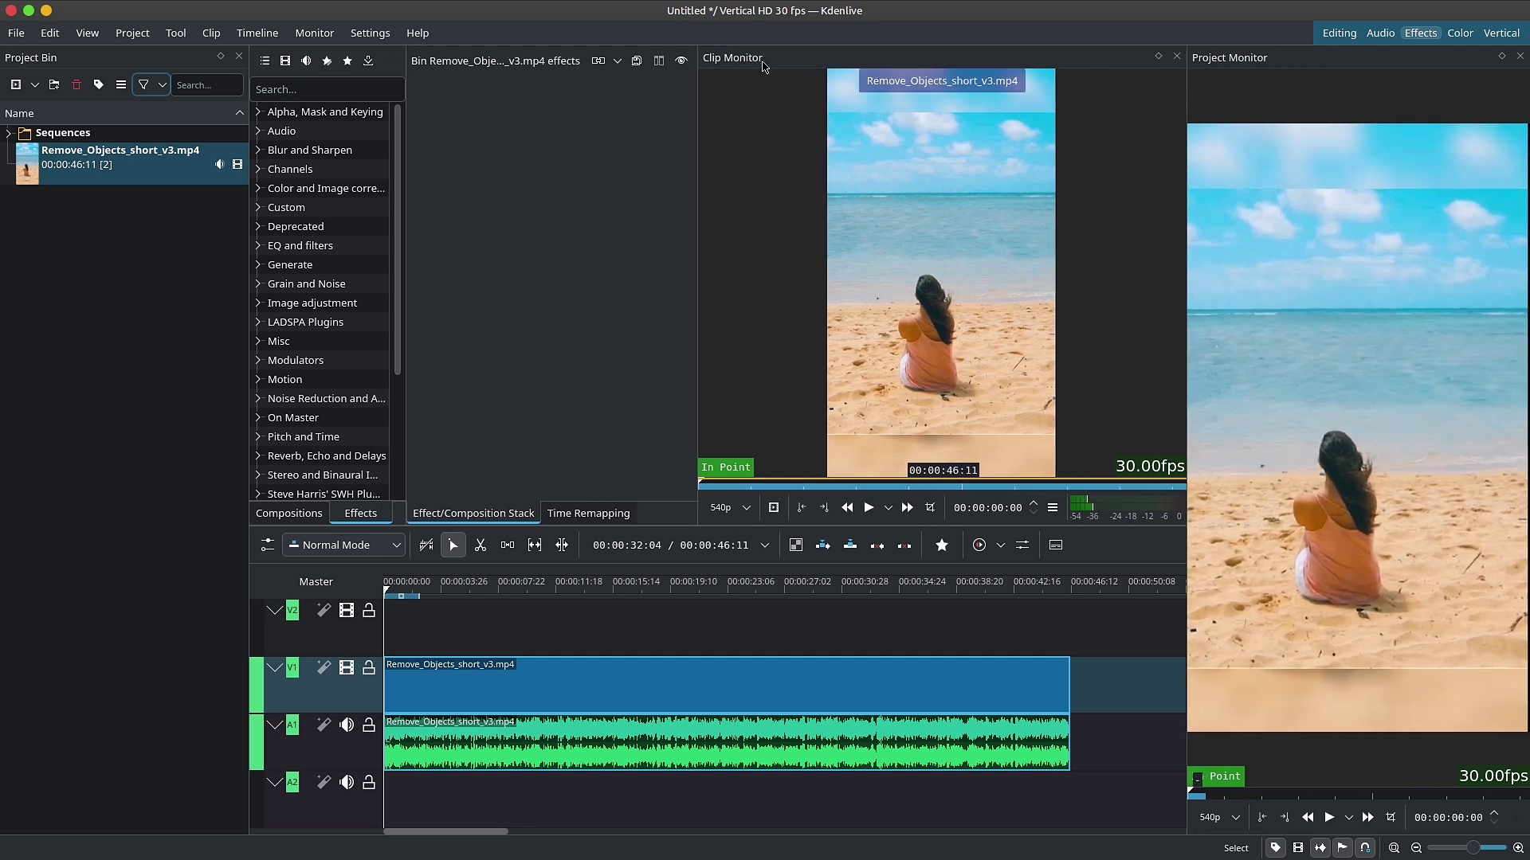
click(87, 32)
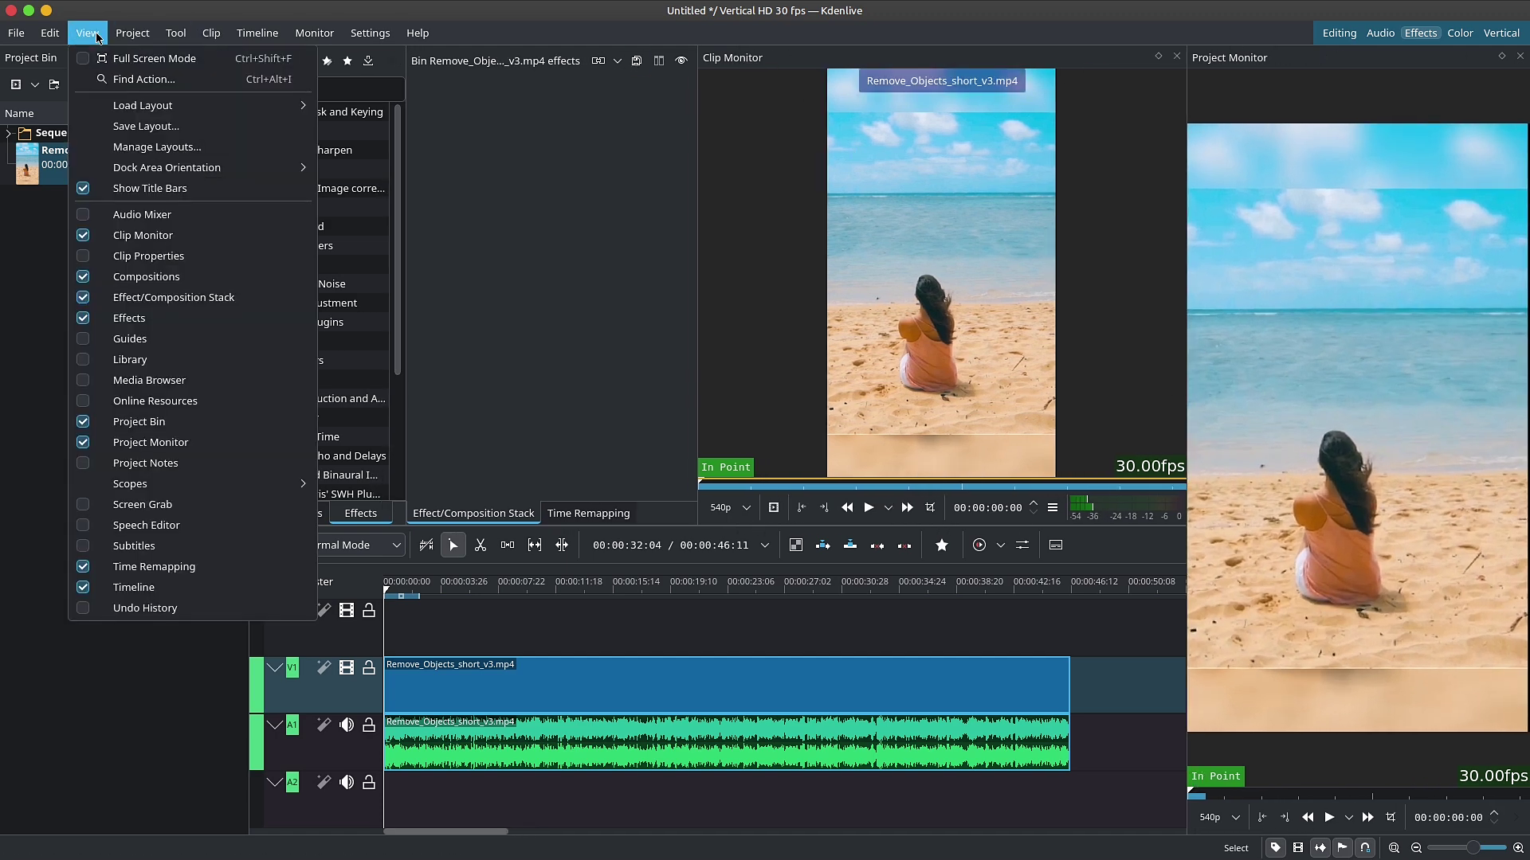
click(776, 63)
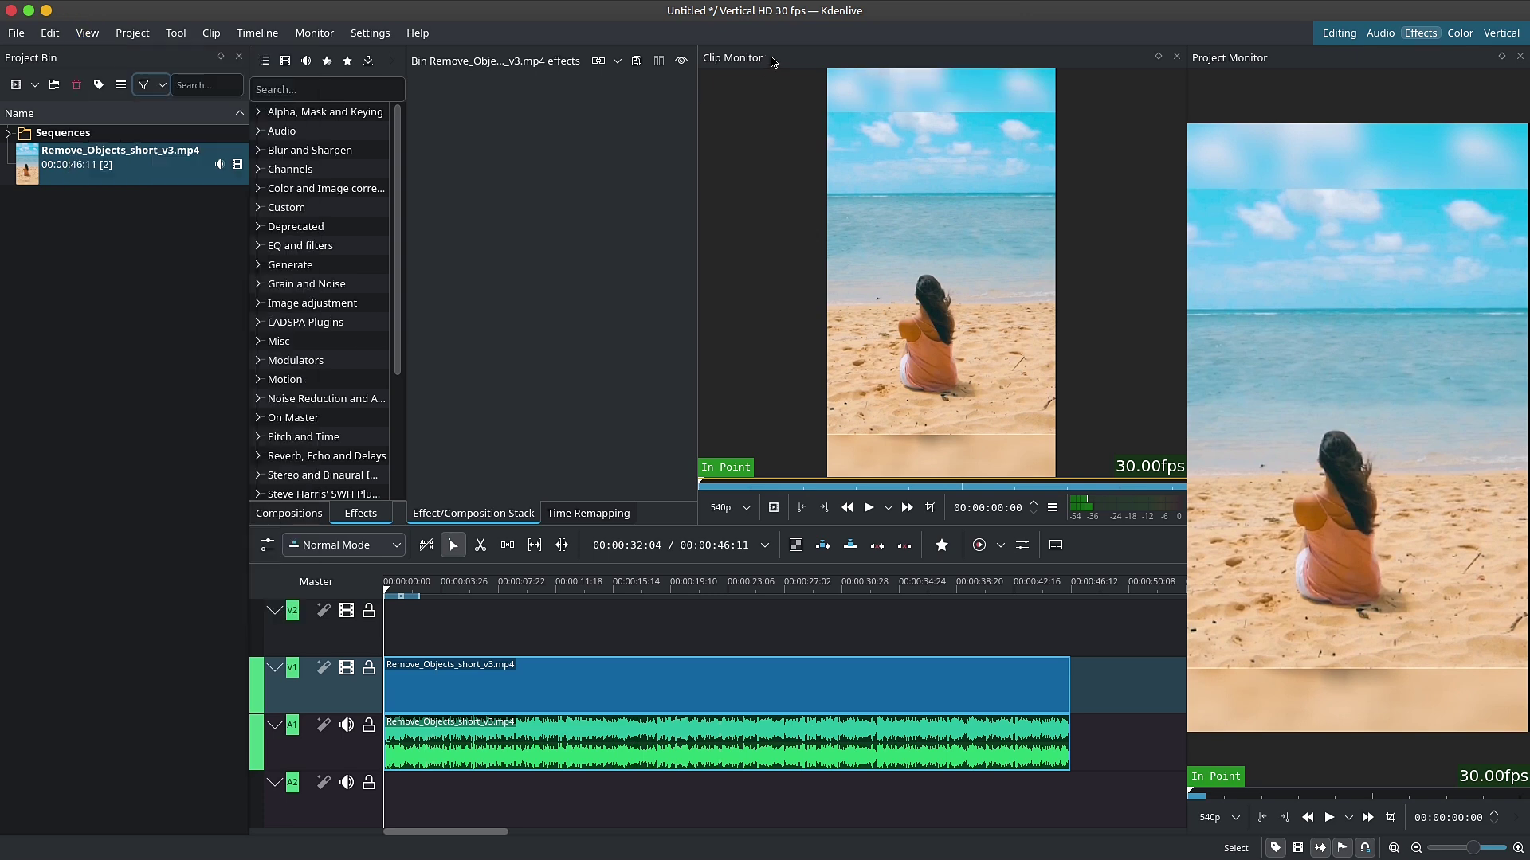
drag(789, 69, 1246, 497)
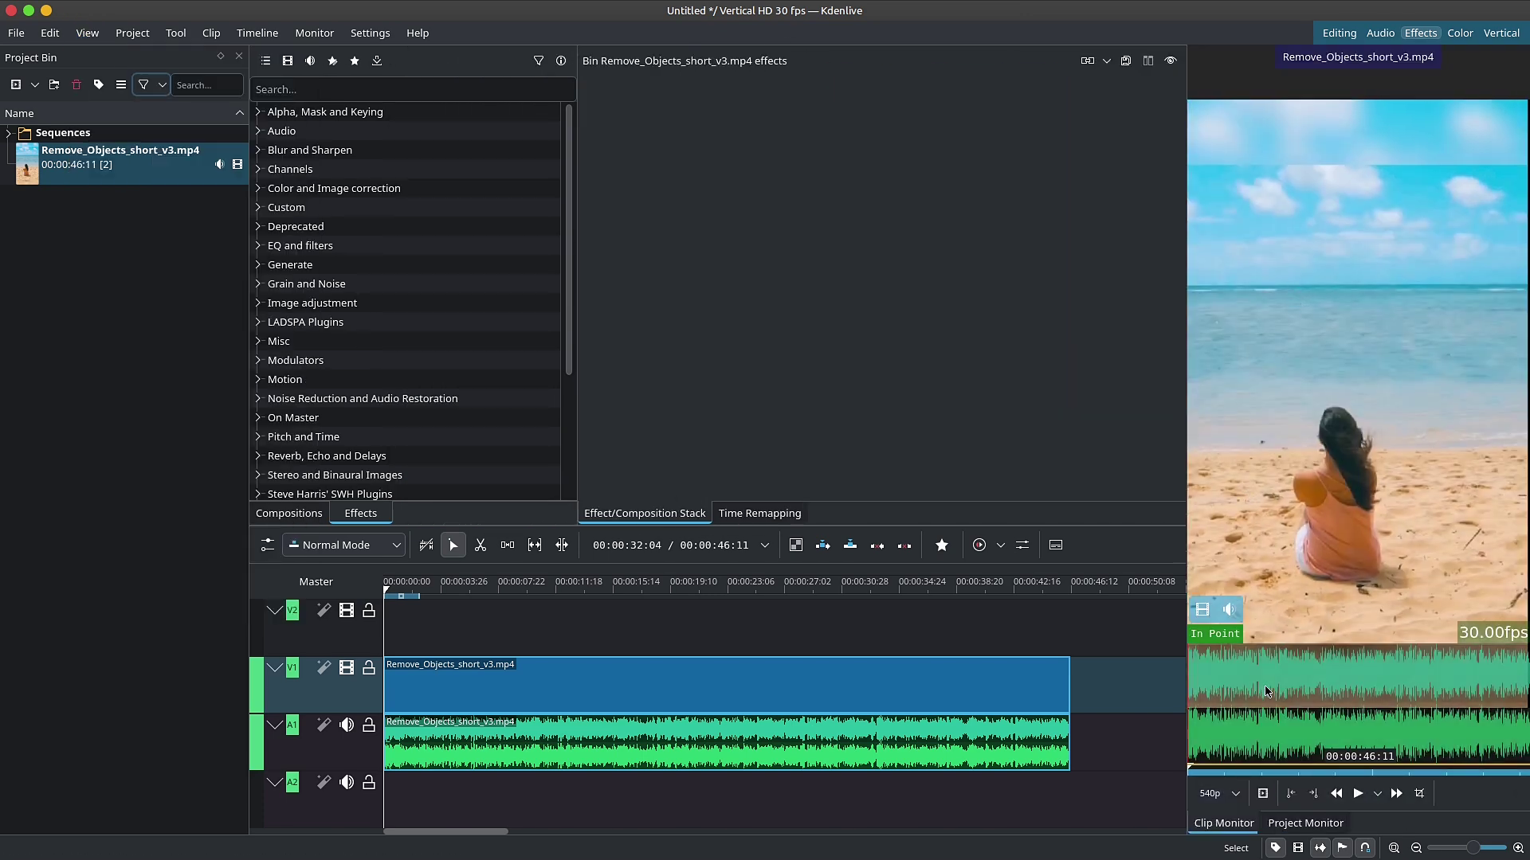
drag(1277, 831, 1237, 825)
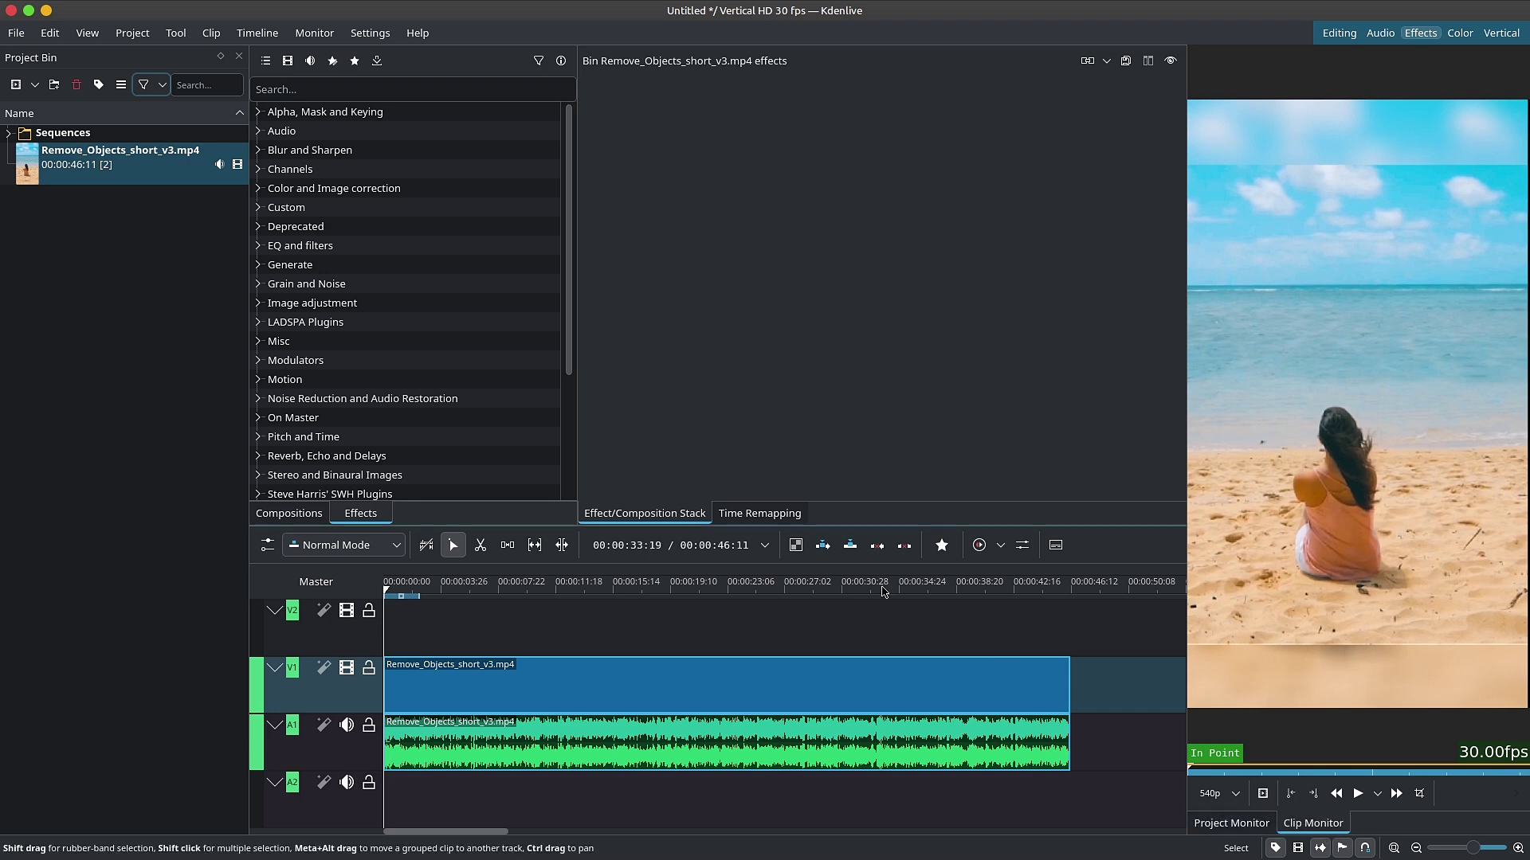
Step: Re-dock the Project Bin and hide the Time Remapping panel
drag(29, 65, 21, 161)
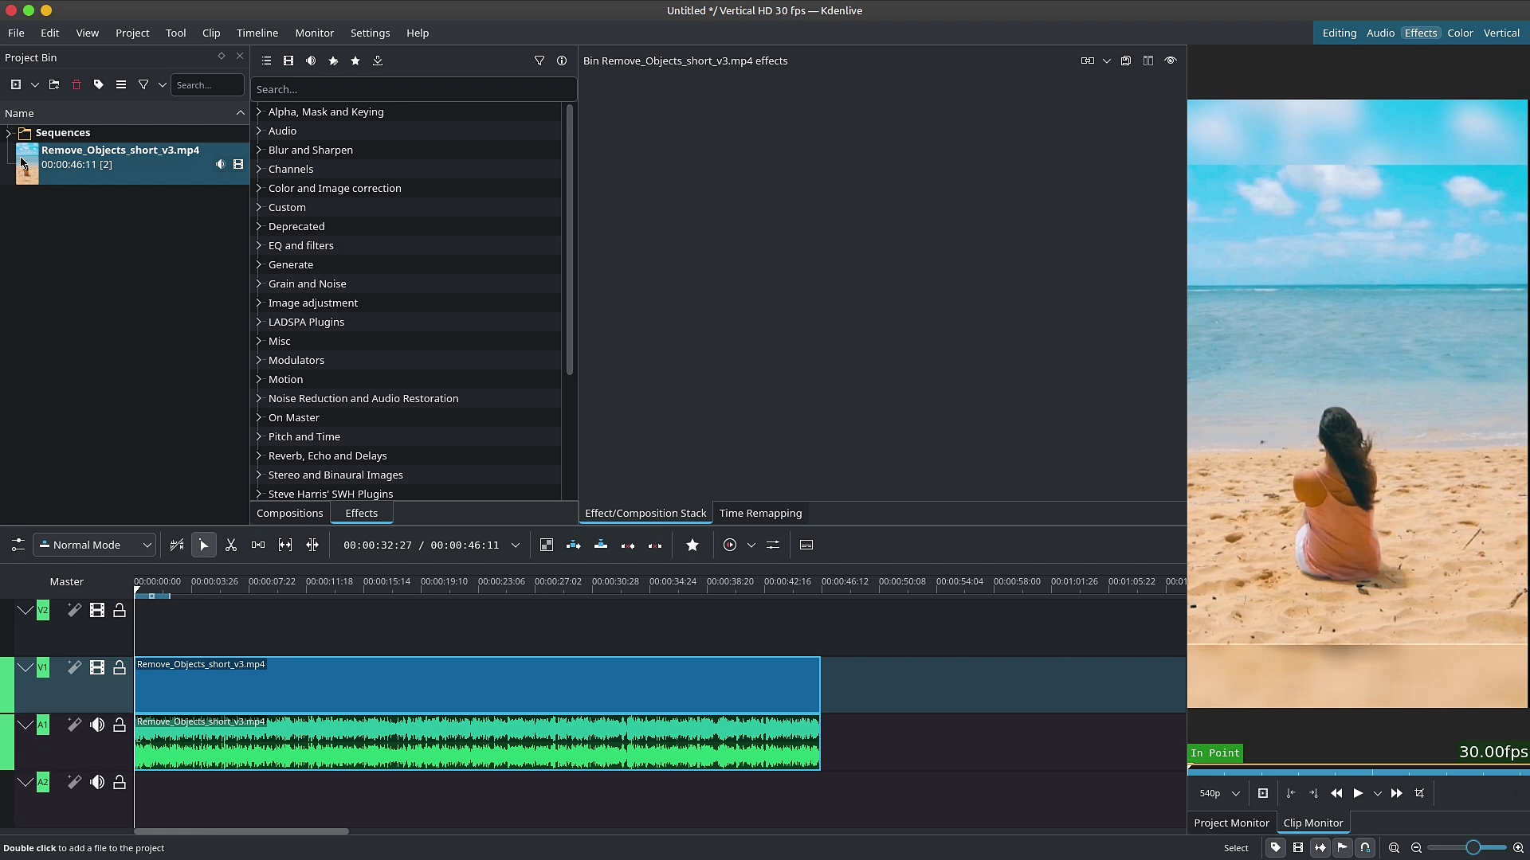
click(86, 37)
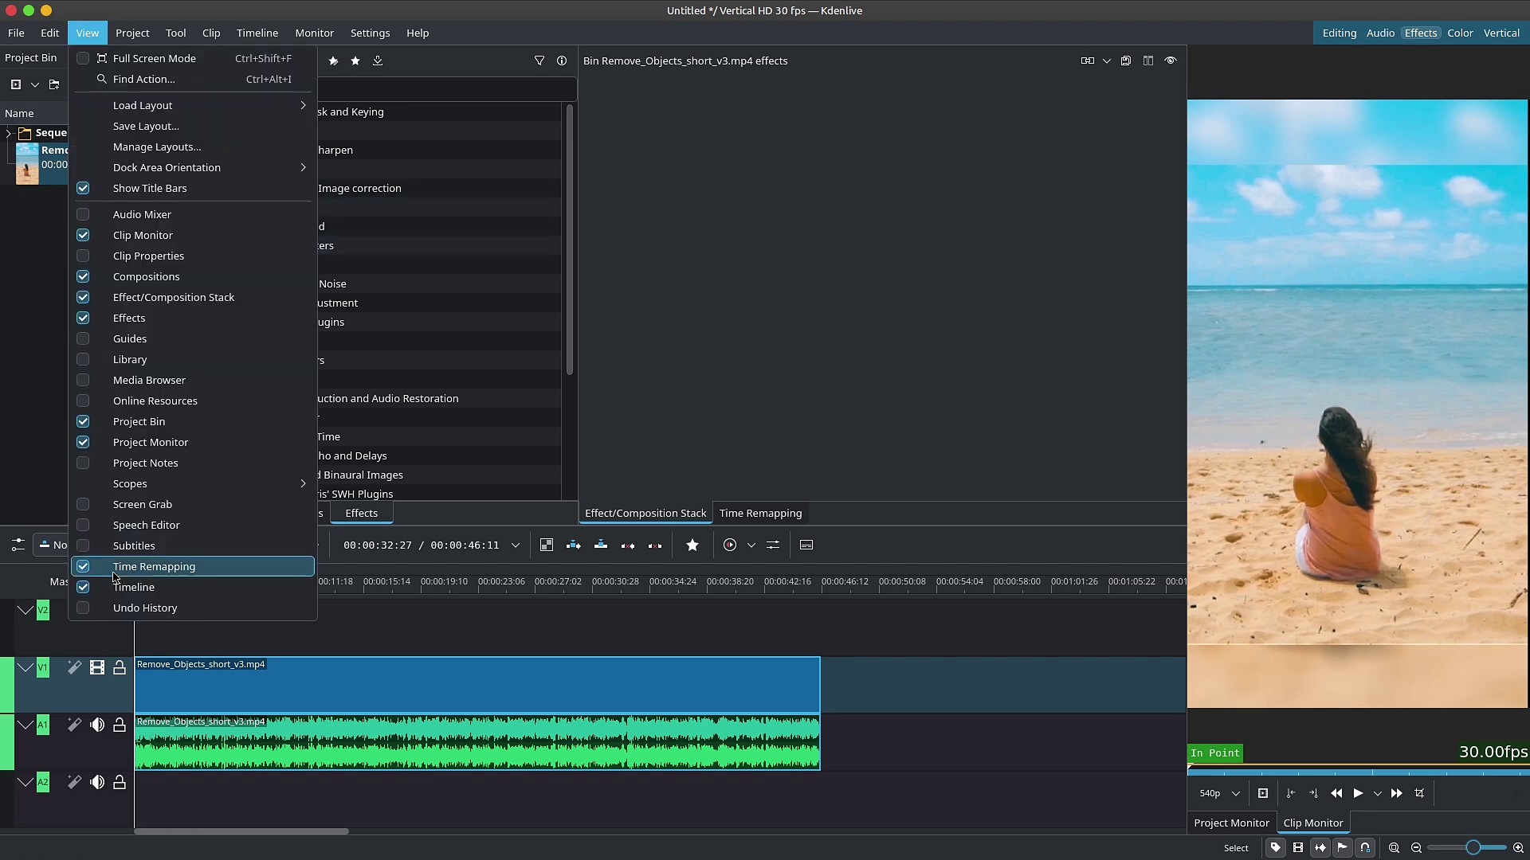
click(136, 570)
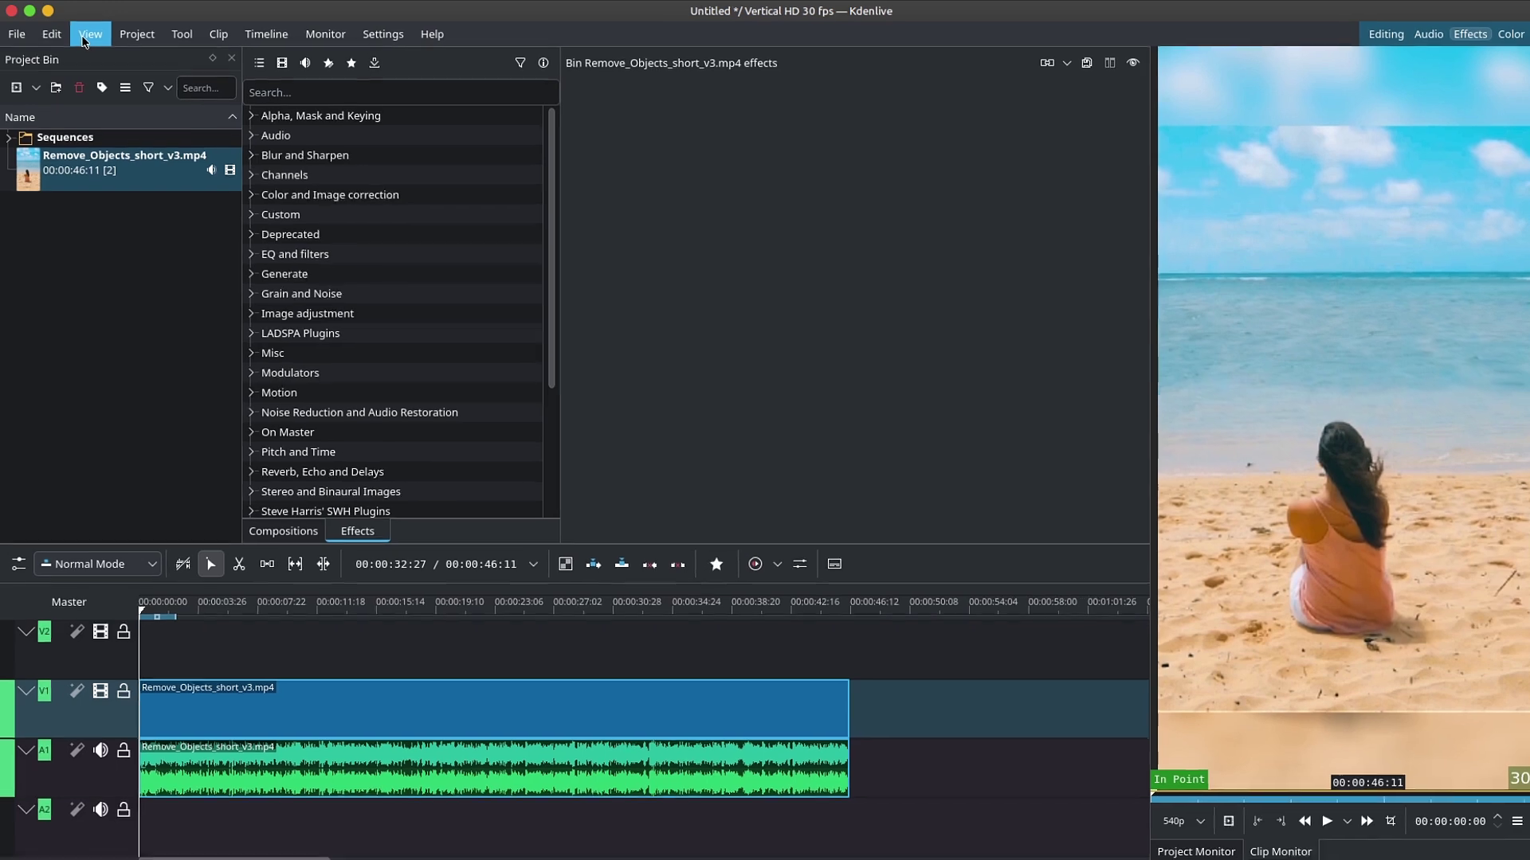
Step: Turn off Show Title Bars, save the layout as 'Vertical 2', and check the saved layouts
click(83, 36)
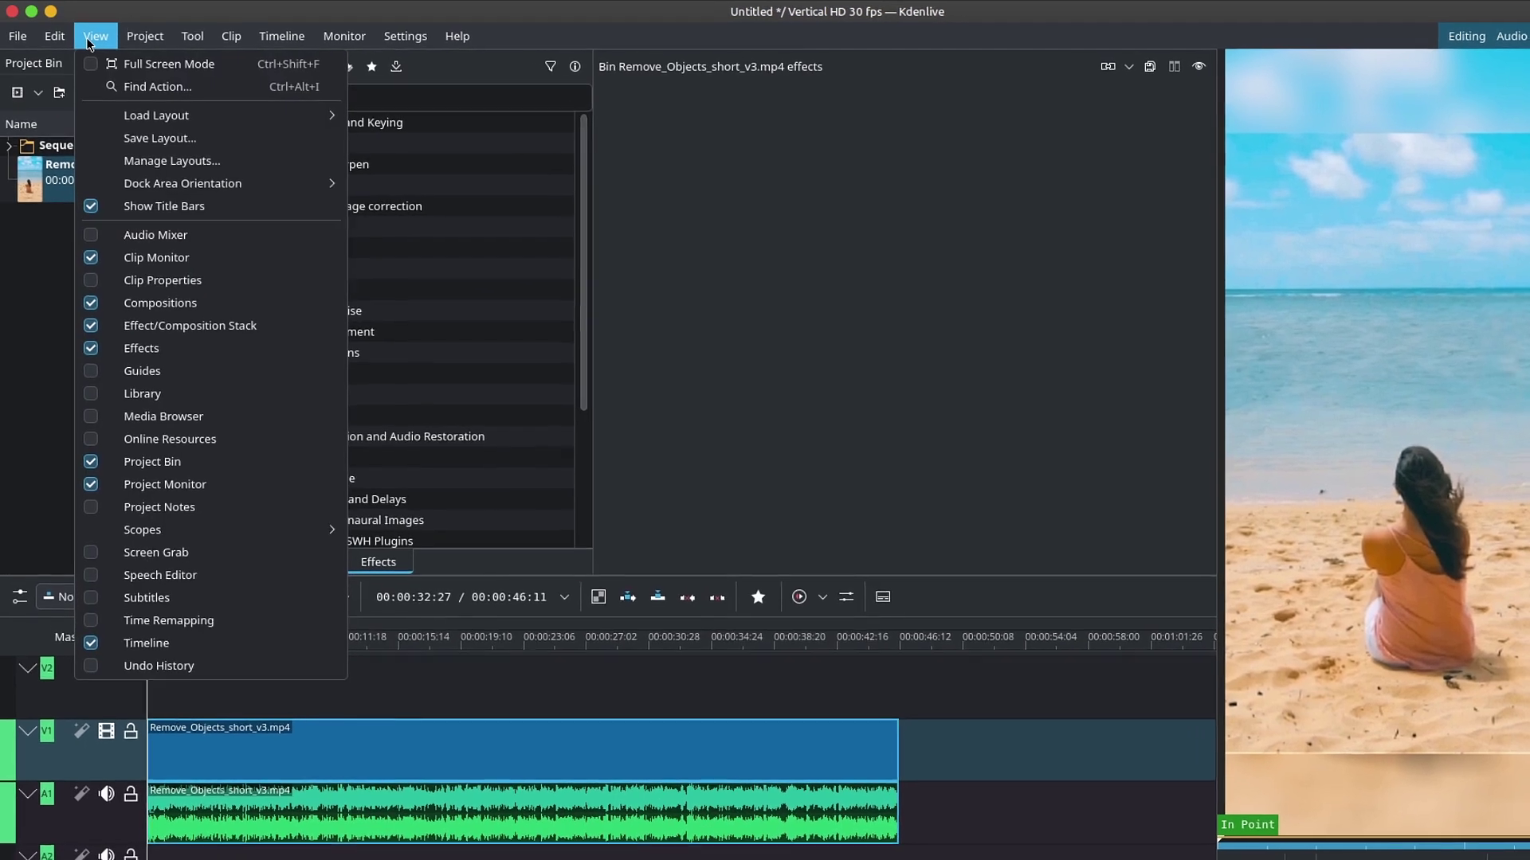
click(128, 193)
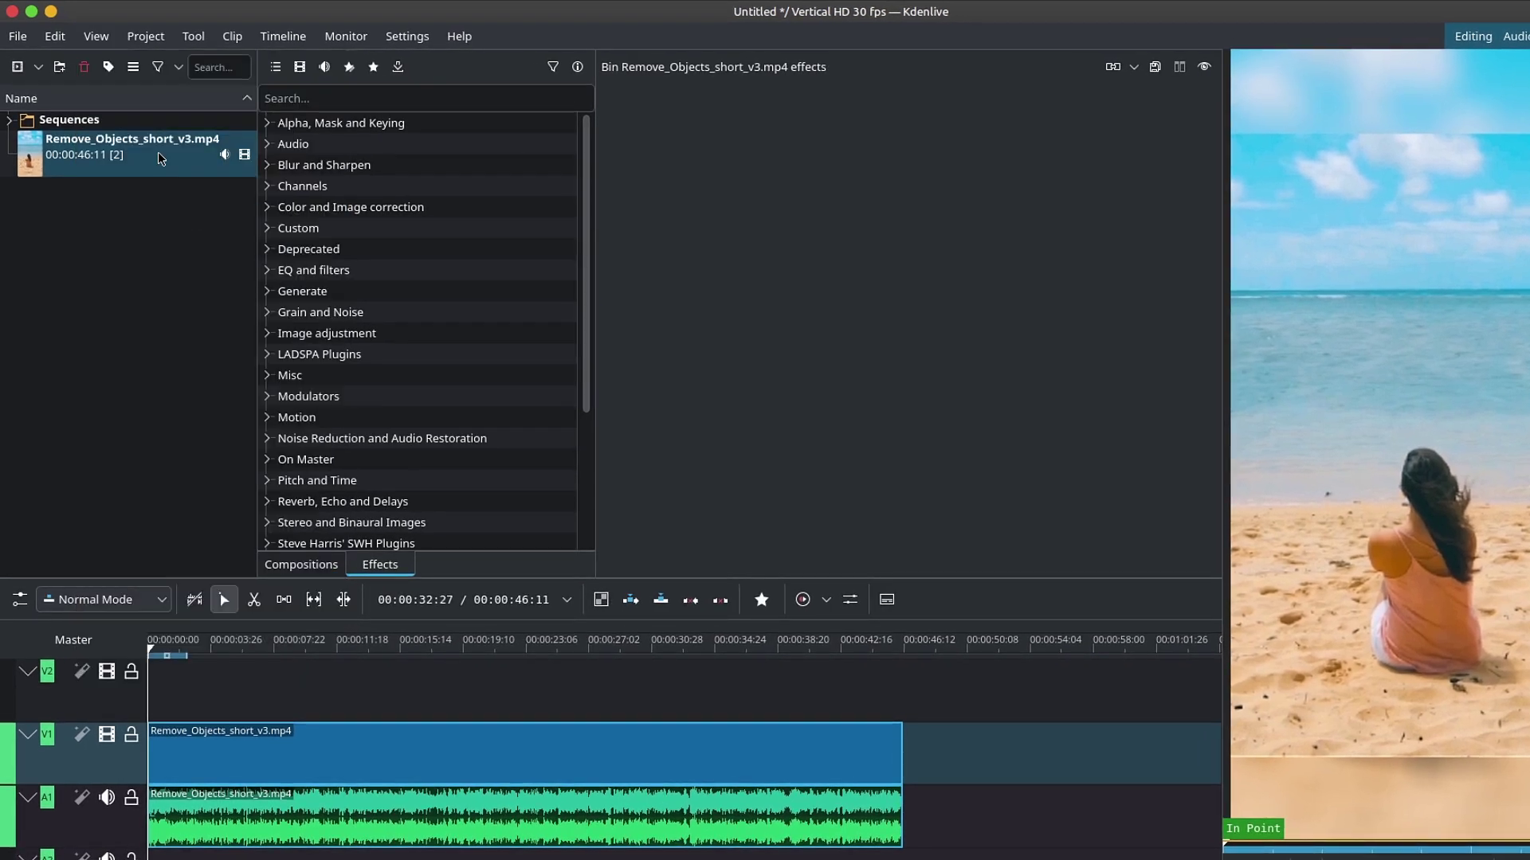
click(95, 36)
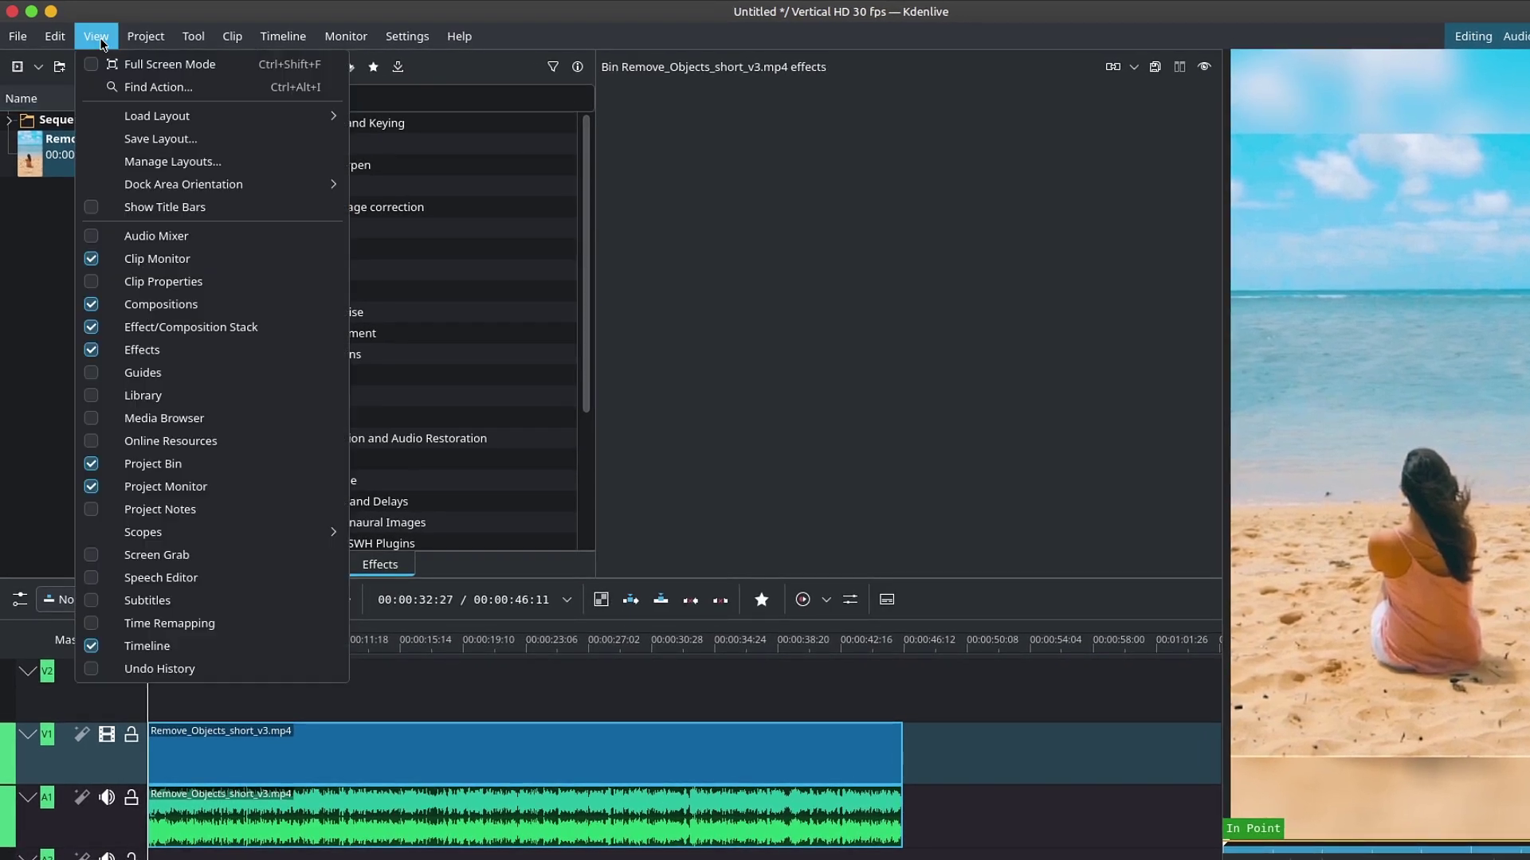
click(176, 138)
text(Vertical 2)
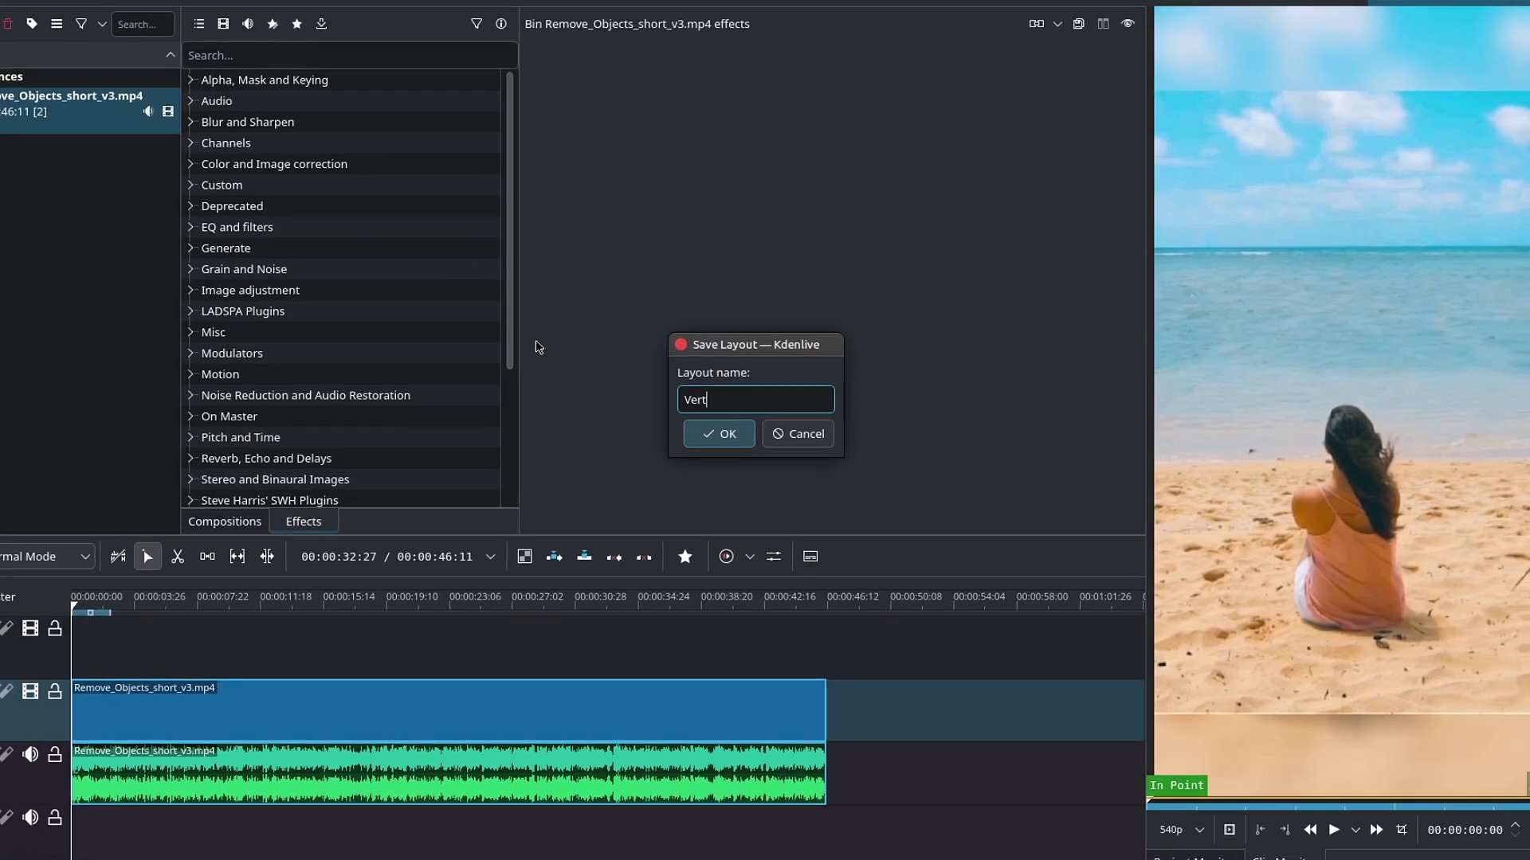
click(725, 434)
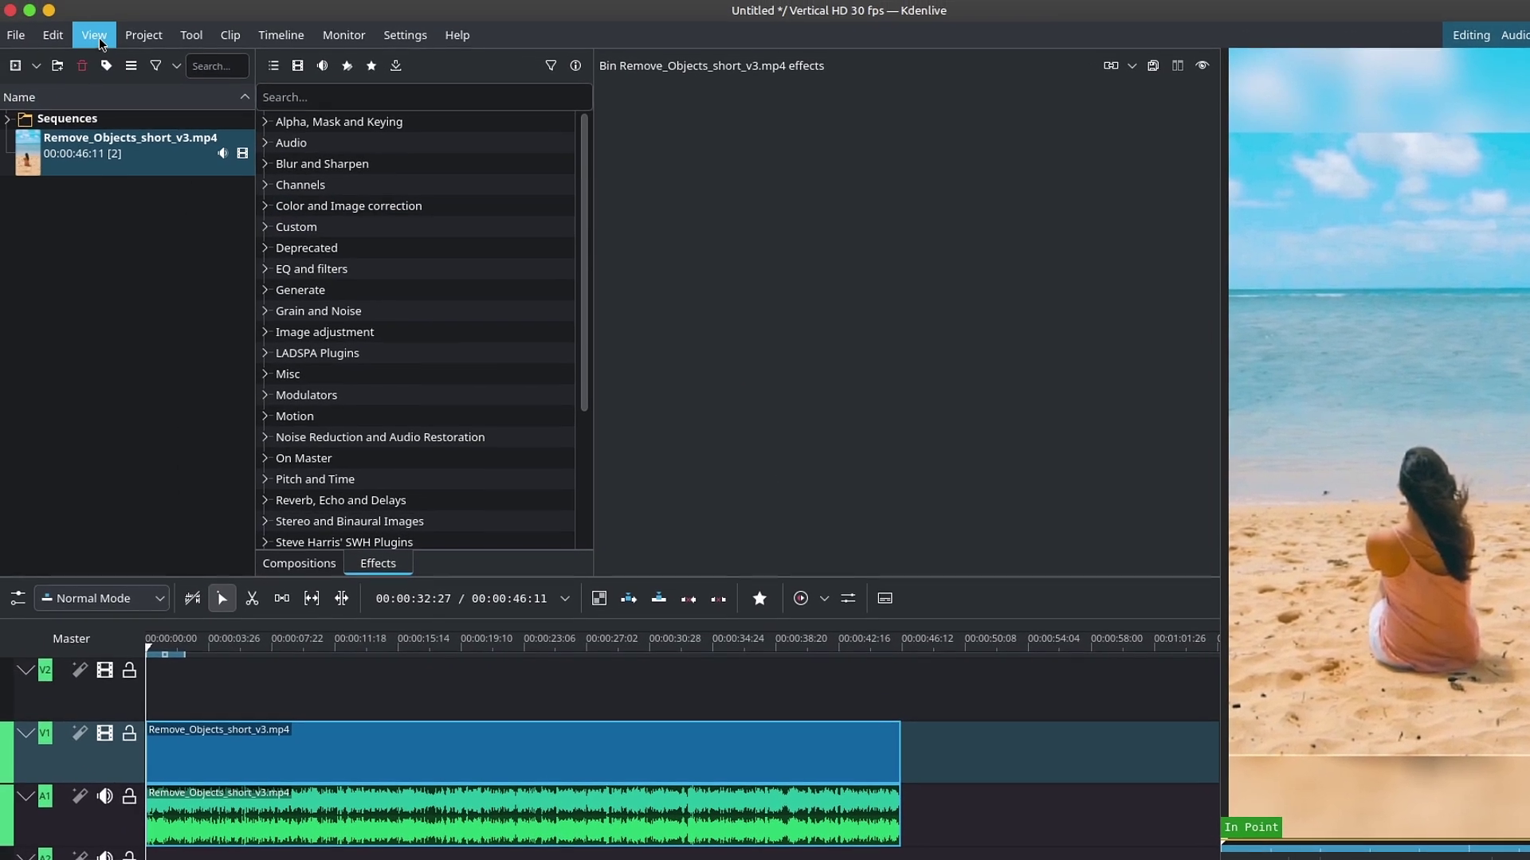
click(96, 36)
mouse_move(156, 117)
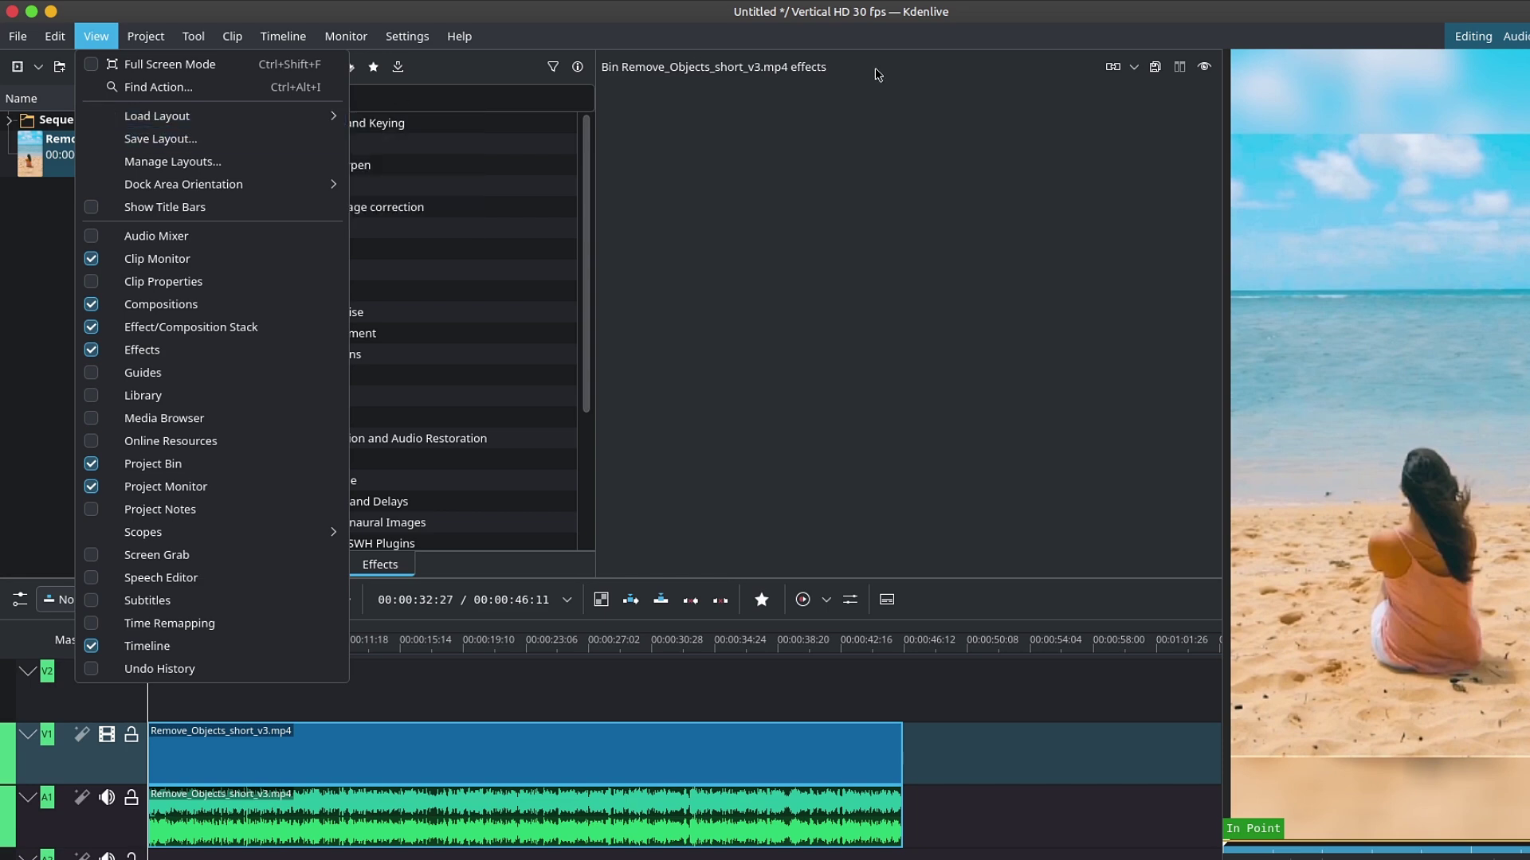
click(1487, 42)
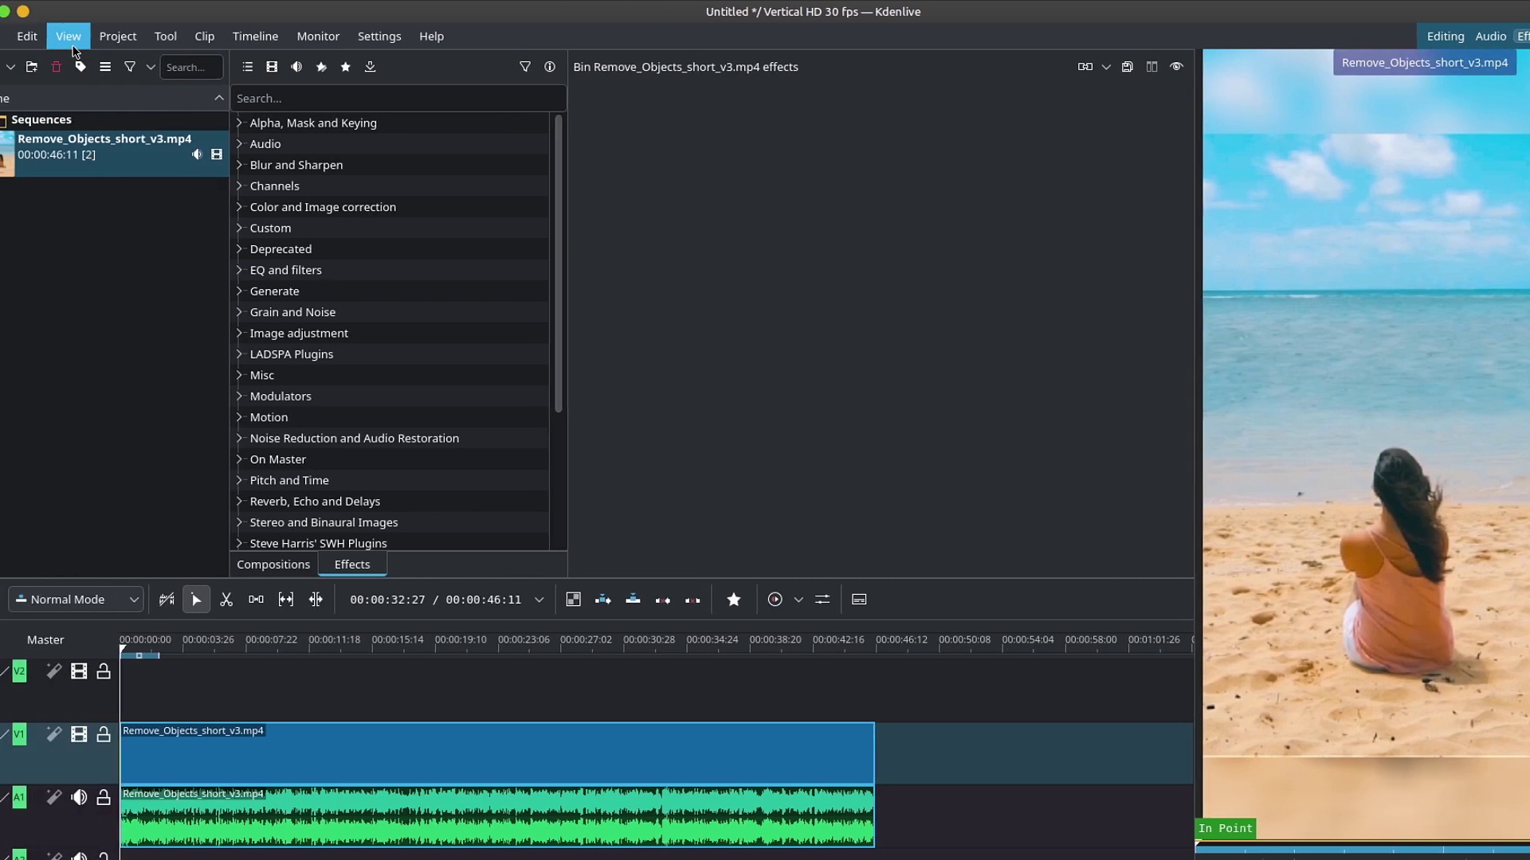
click(95, 36)
mouse_move(183, 184)
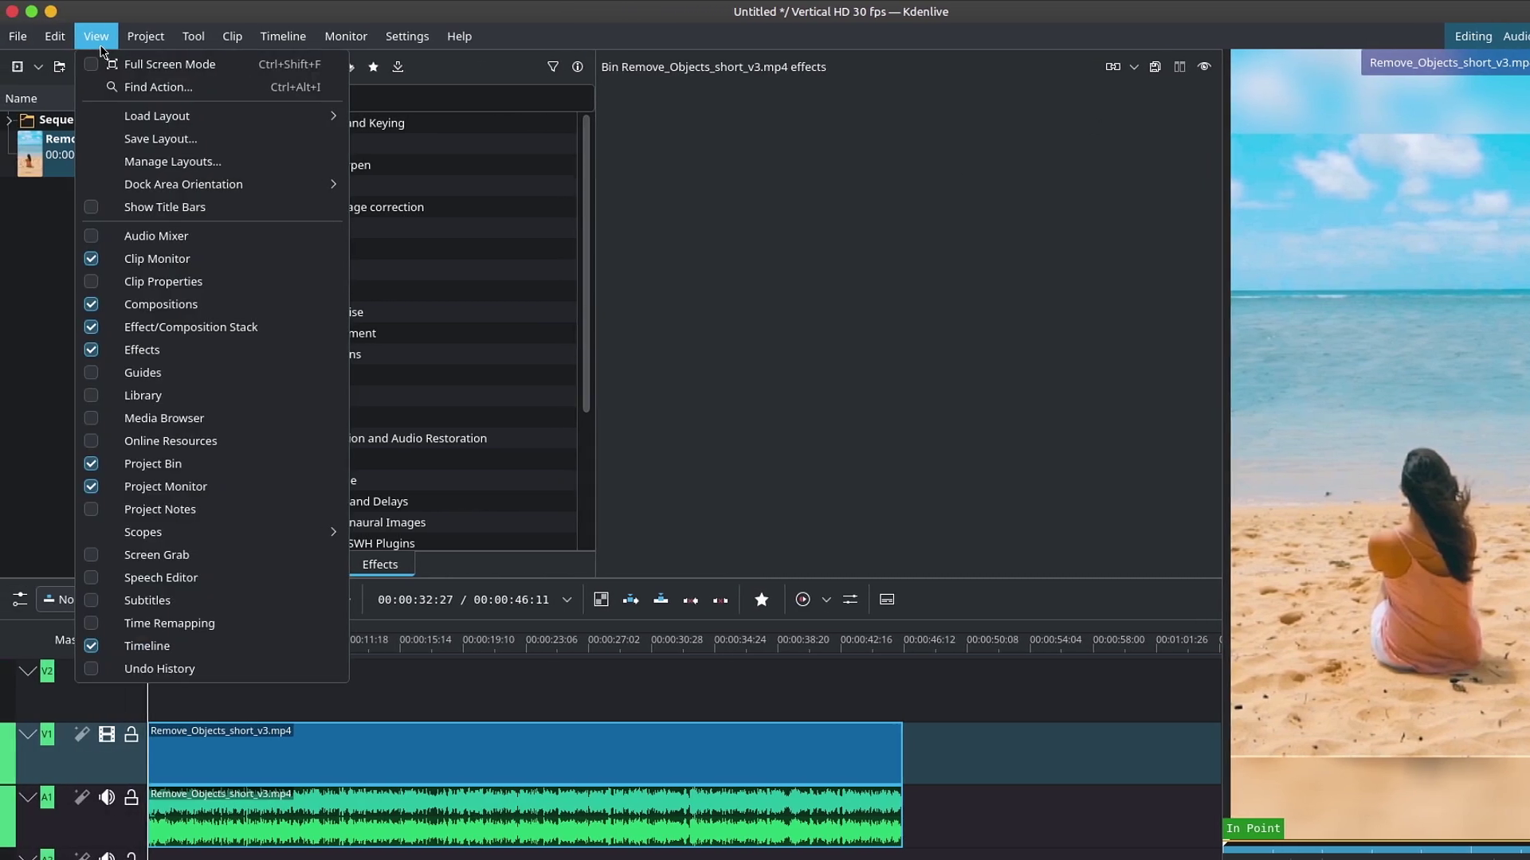
click(179, 163)
click(717, 482)
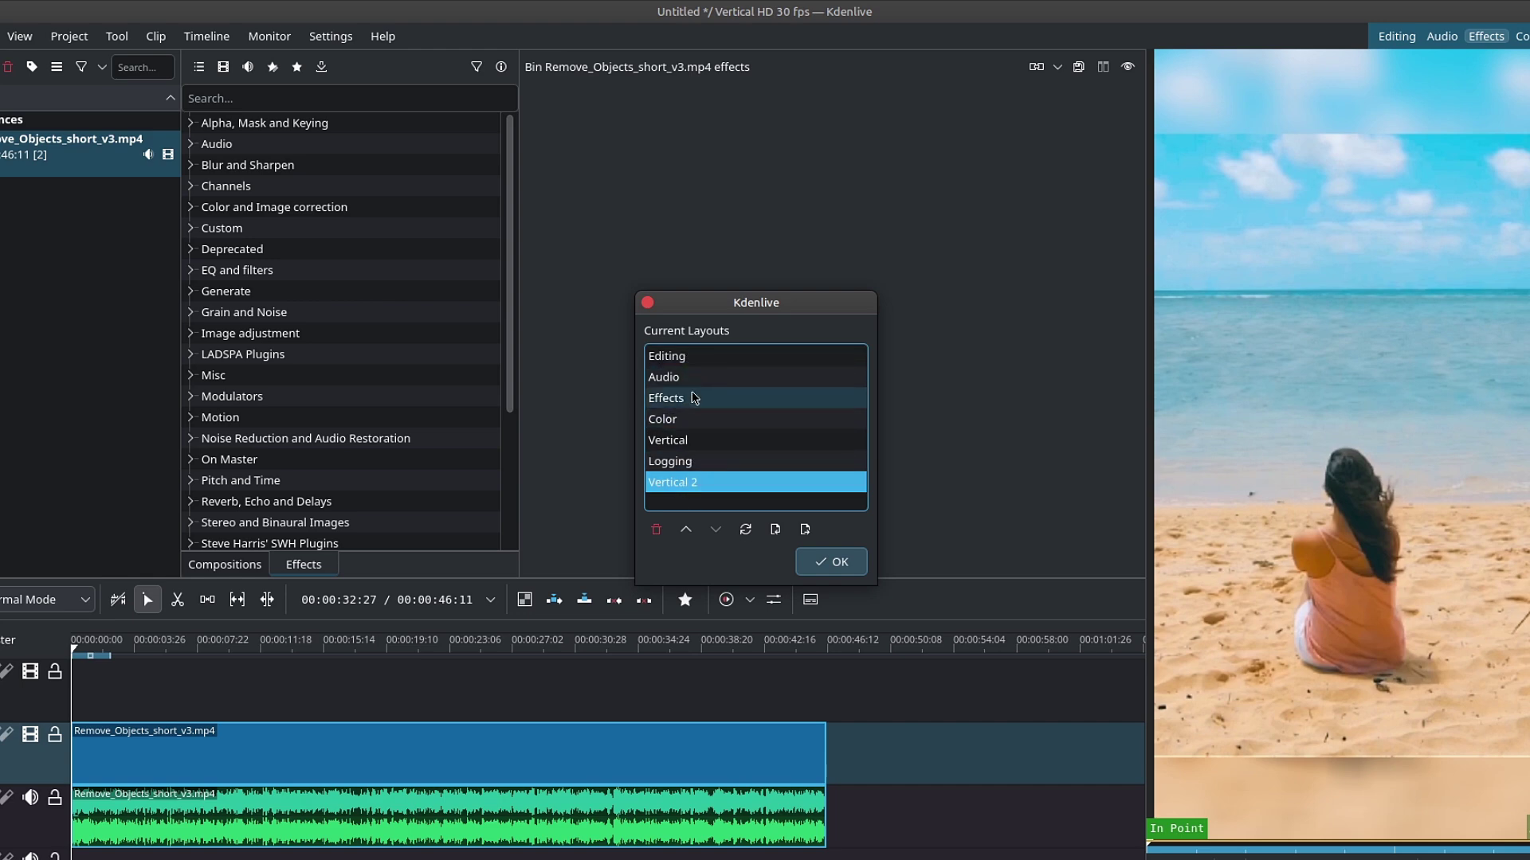
click(691, 531)
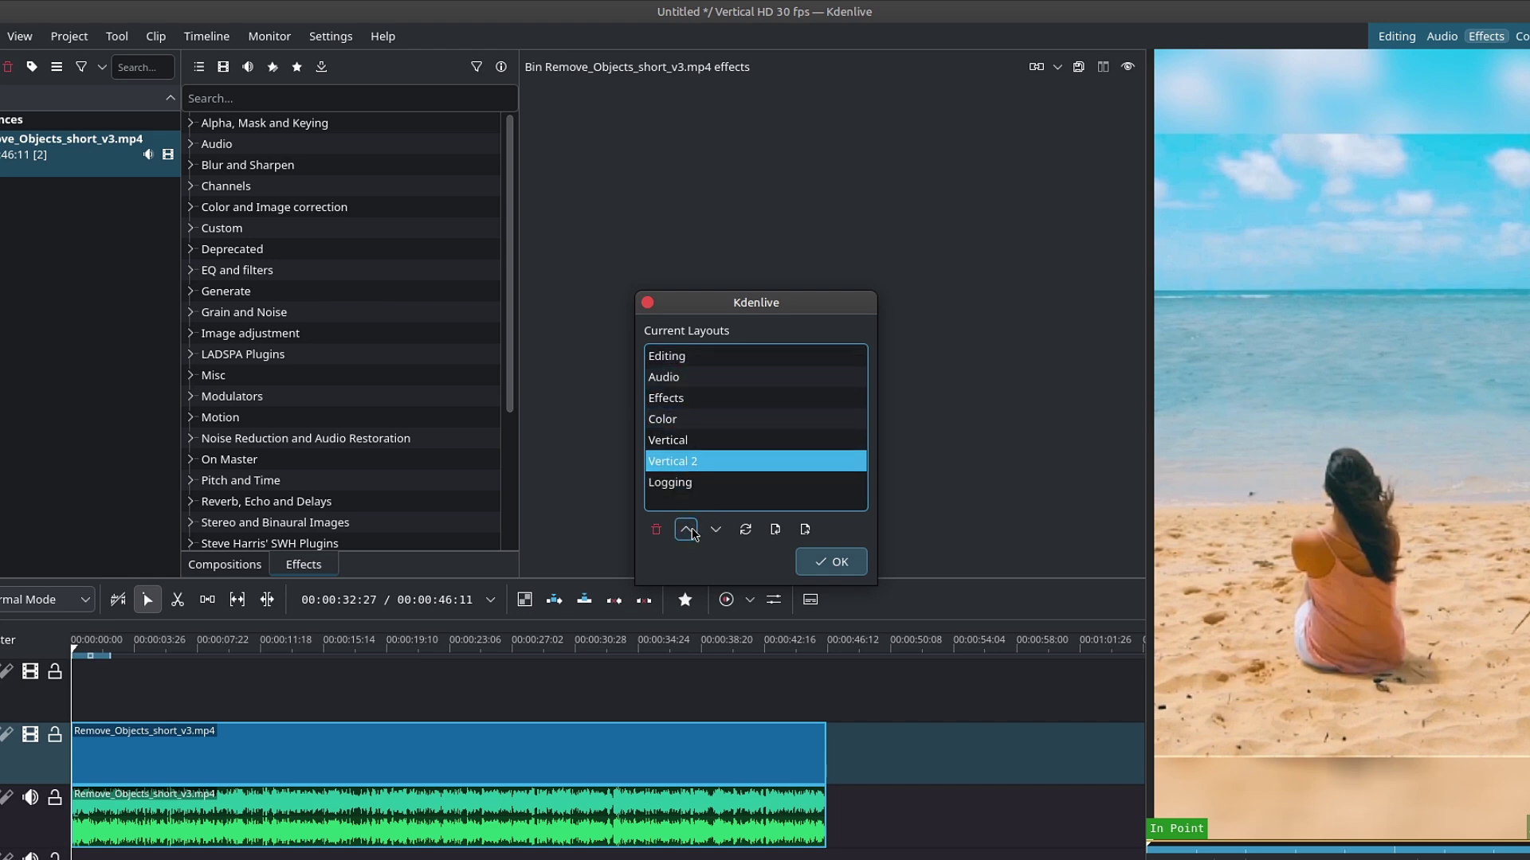
click(715, 531)
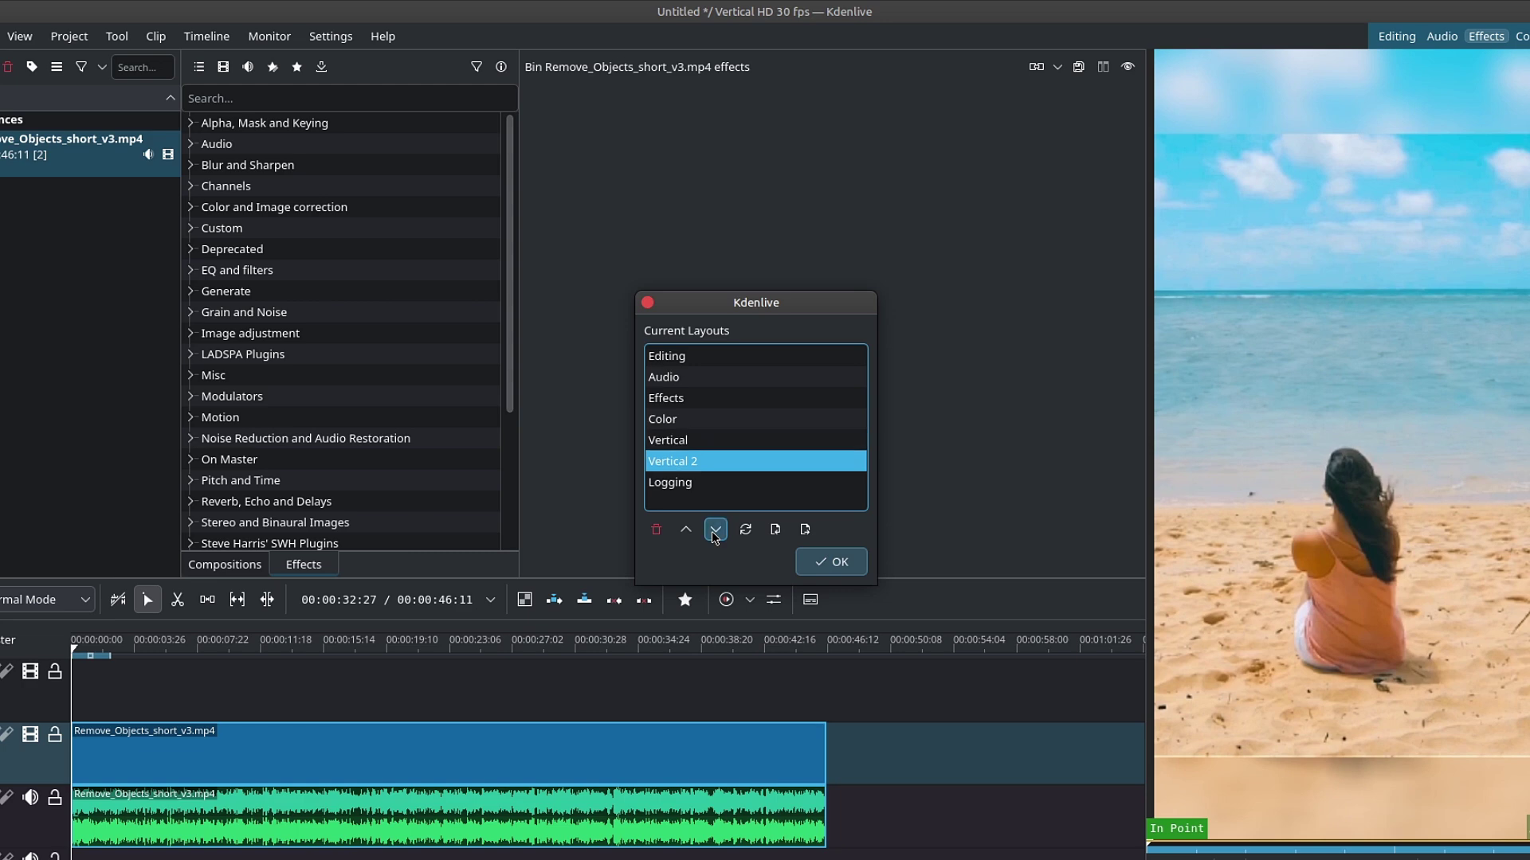
click(832, 562)
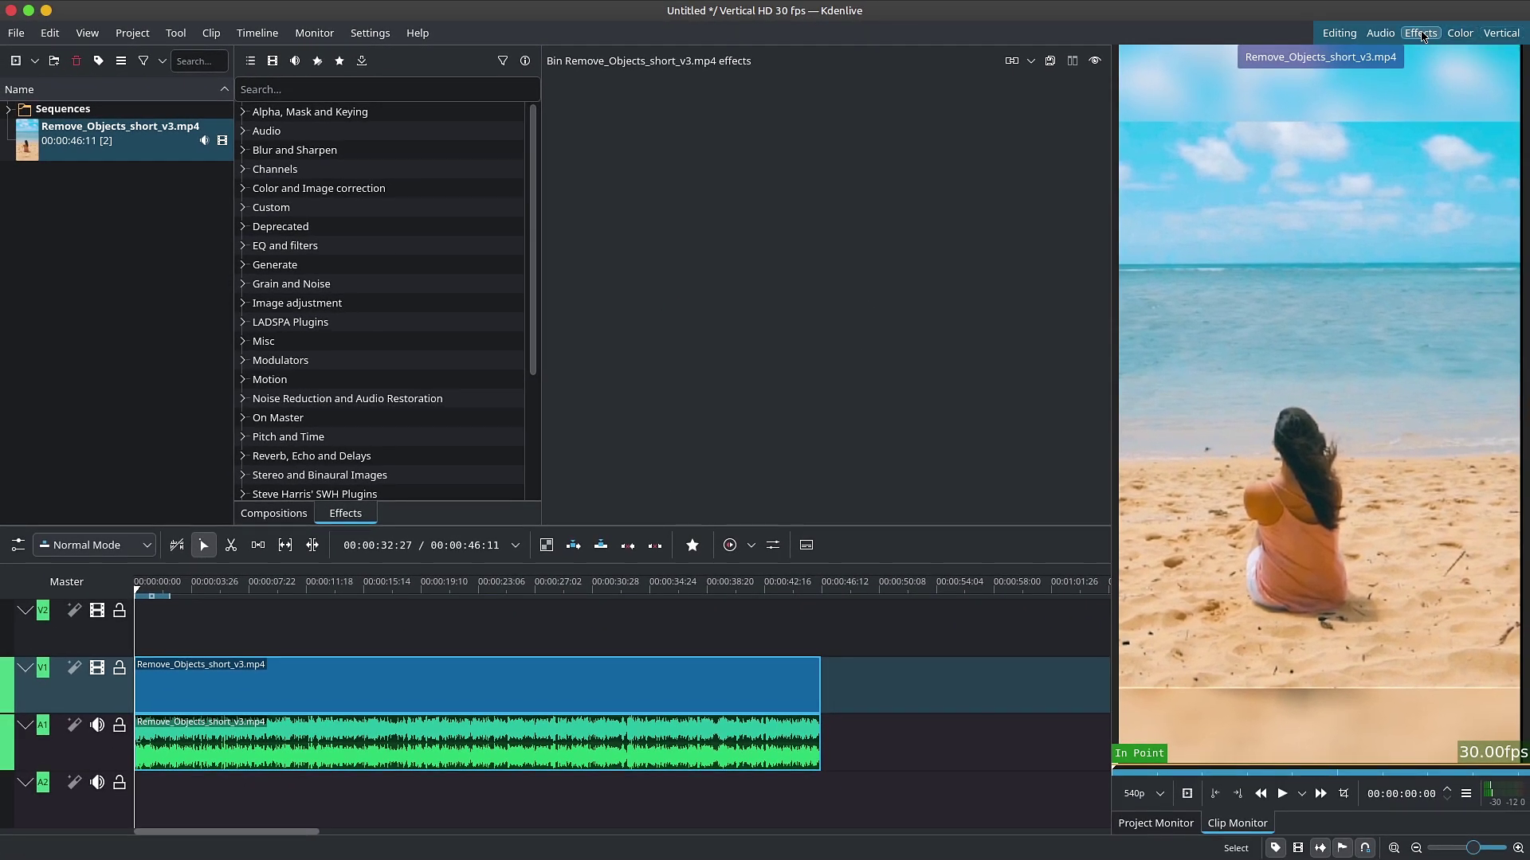